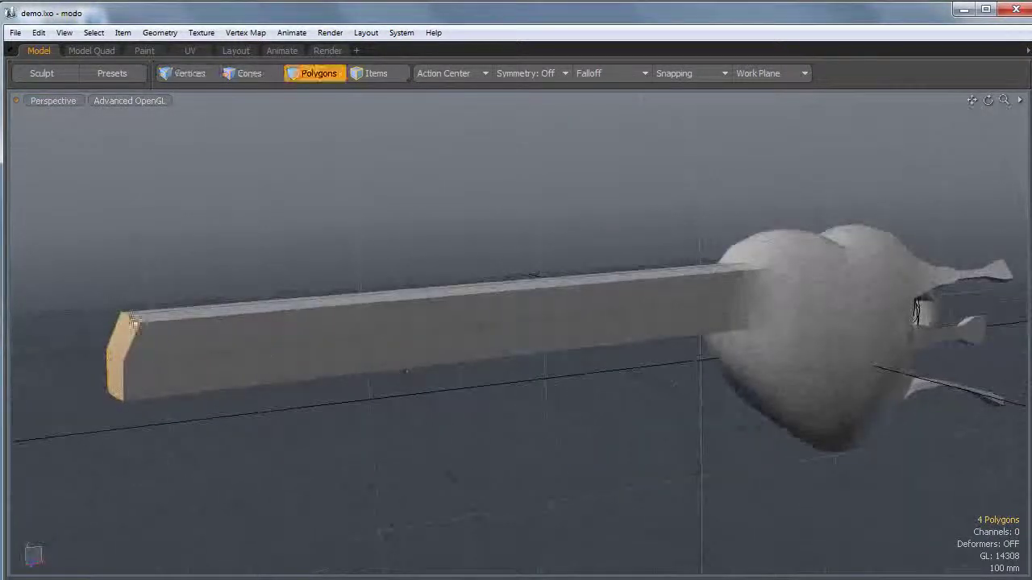
- Expand the polygon selection from the bar's end faces along its entire length up to the heart
left_click_drag(166, 352, 341, 364, "alt")
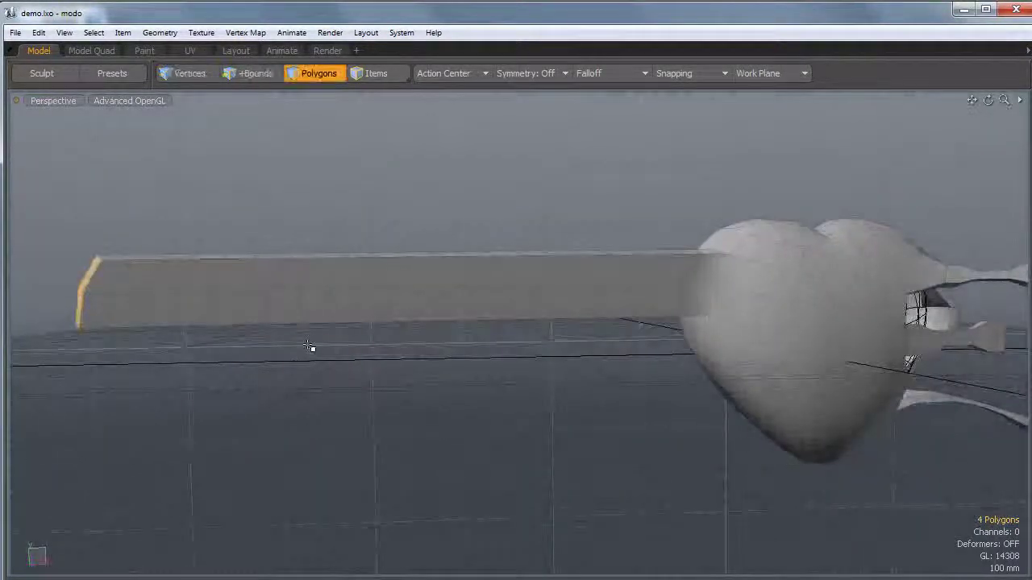
key("shift+Up")
key("shift+Up")
key("shift+Up")
key("shift+Up")
key("shift+Up")
key("shift+Up")
key("shift+Up")
key("shift+Up")
key("shift+Up")
key("shift+Up")
key("shift+Up")
key("shift+Up")
key("shift+Up")
key("shift+Up")
key("shift+Up")
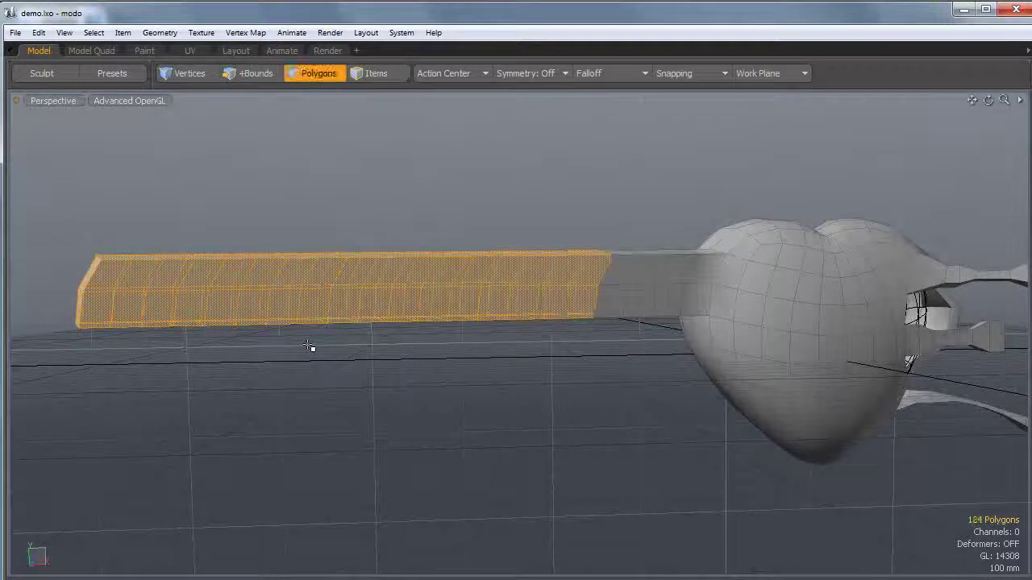
key("shift+Up")
key("shift+Up")
key("shift+Up")
key("shift+Up")
key("shift+Up")
key("shift+Up")
left_click_drag(634, 378, 695, 403, "alt")
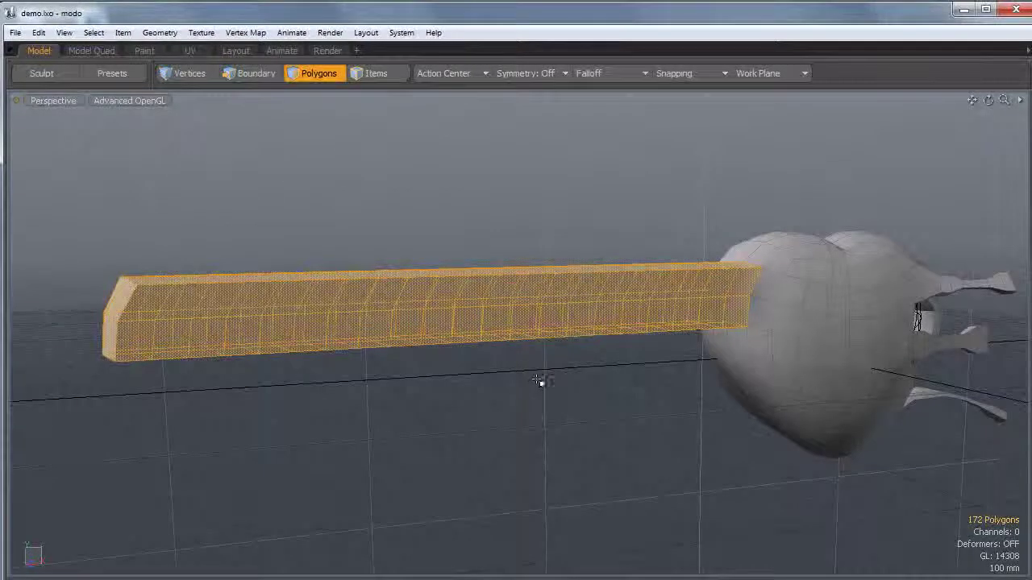
- Twist the selected bar into a spiral around the X axis with the Twist tool
key("ctrl+space")
left_click(618, 323)
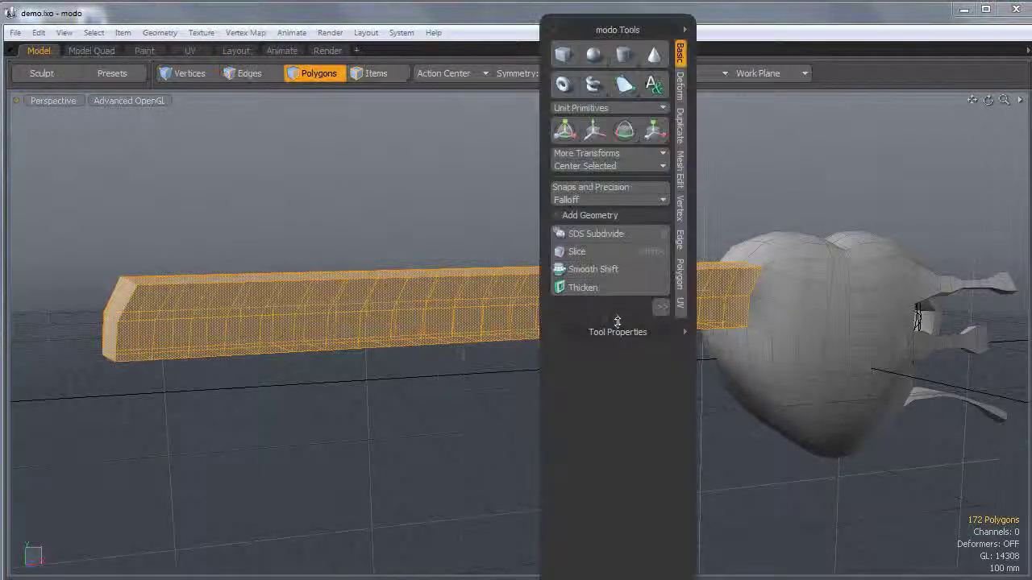
left_click(681, 87)
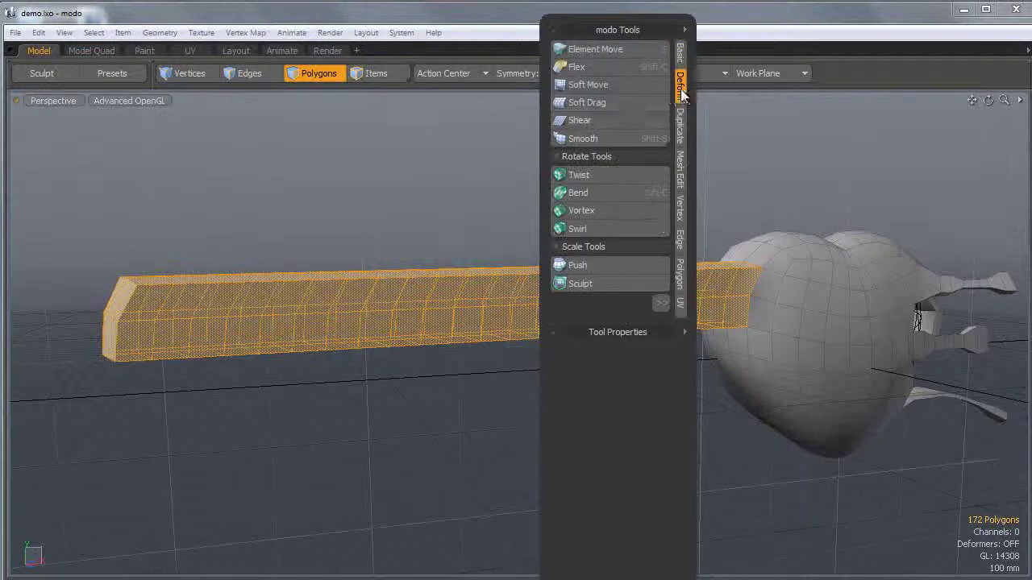
left_click(602, 176)
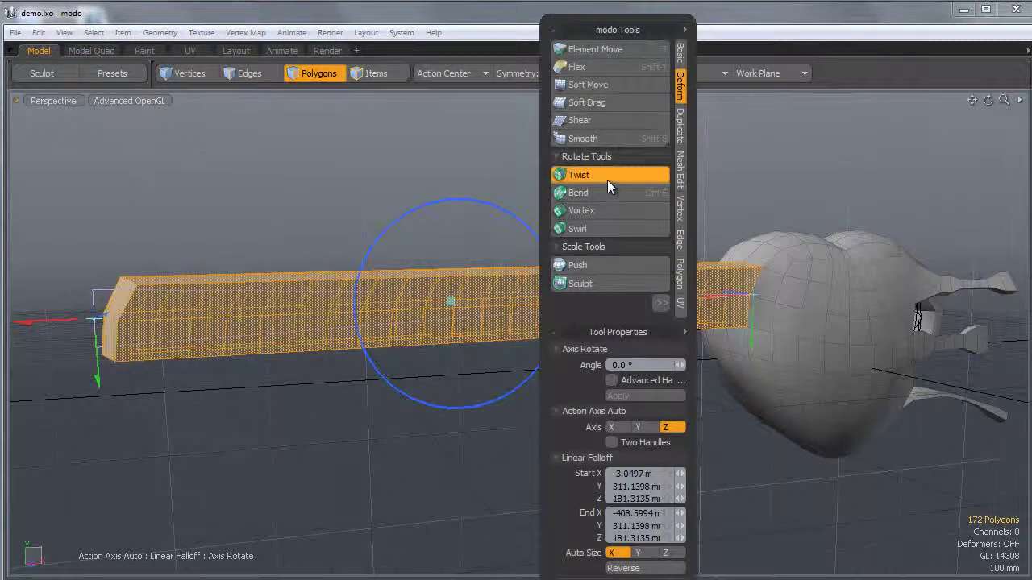
left_click(613, 428)
left_click_drag(530, 301, 613, 284, "alt")
left_click_drag(587, 232, 560, 273)
key("space")
- Bend the twisted bar in the Front view, pivoting at the heart, so its free end curves downward
key("ctrl+space")
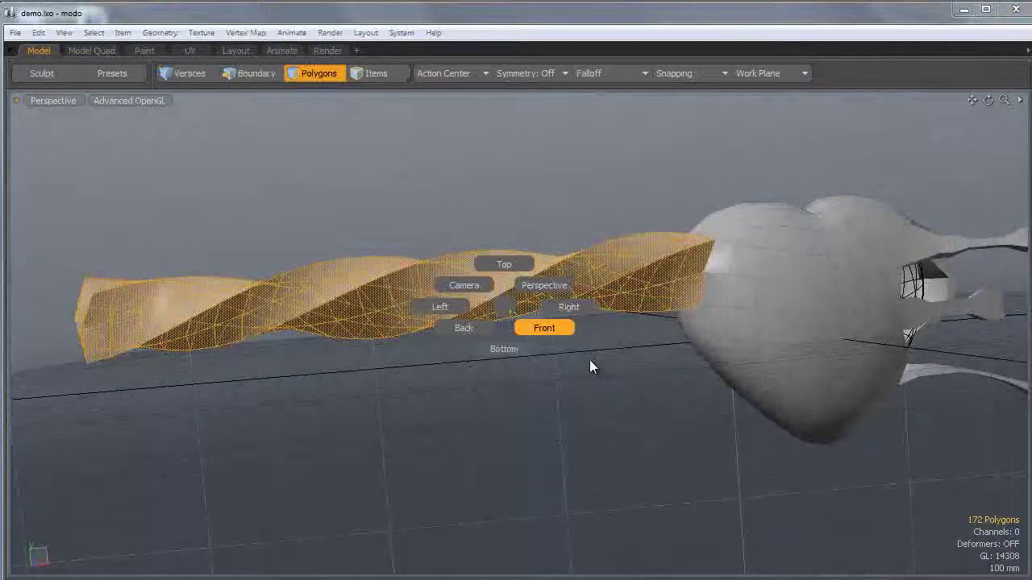
left_click(588, 359)
left_click_drag(522, 329, 522, 340, "ctrl+alt")
left_click_drag(522, 341, 545, 375, "alt+shift")
key("ctrl+Tab")
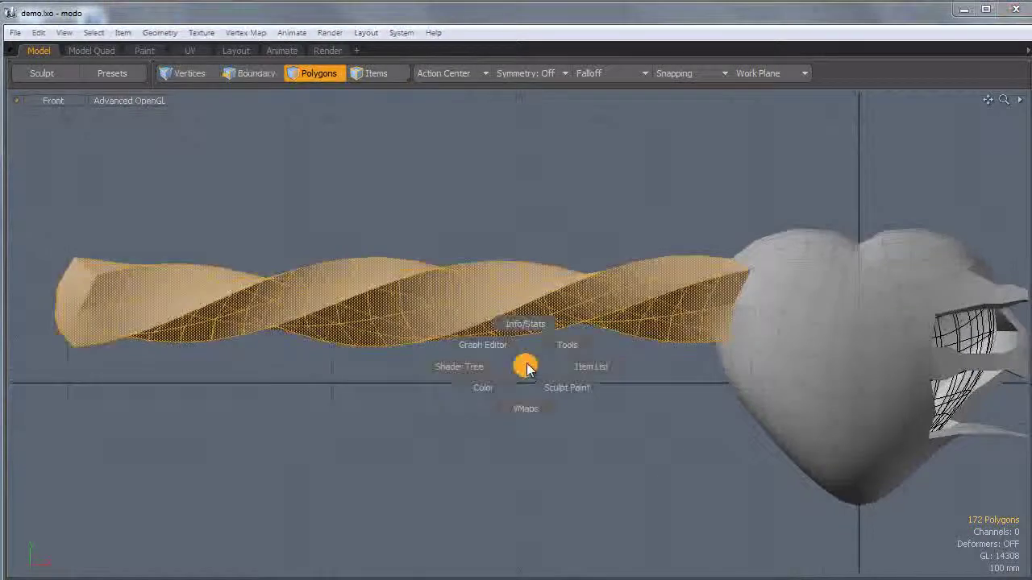
left_click(610, 345)
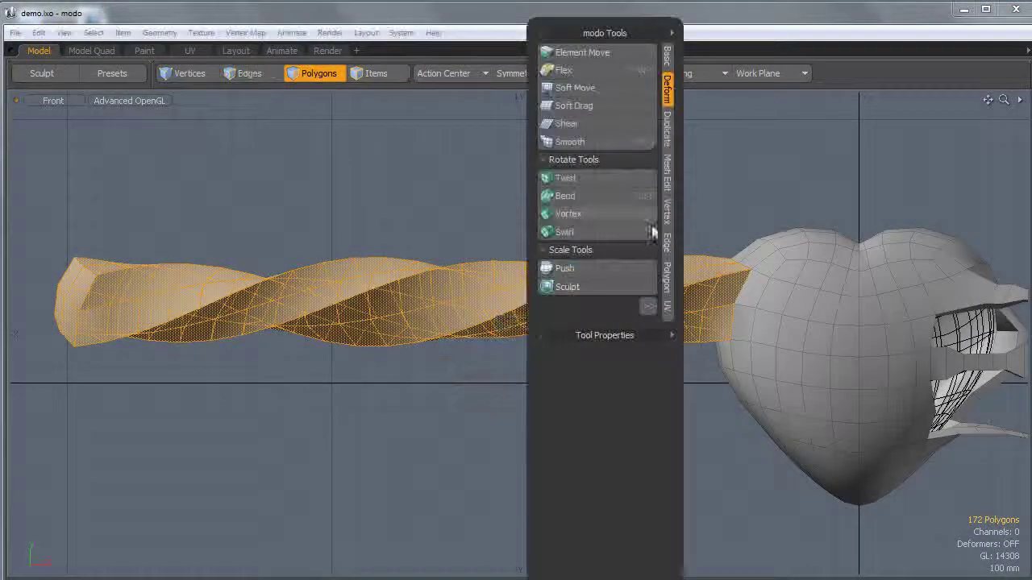
left_click(574, 196)
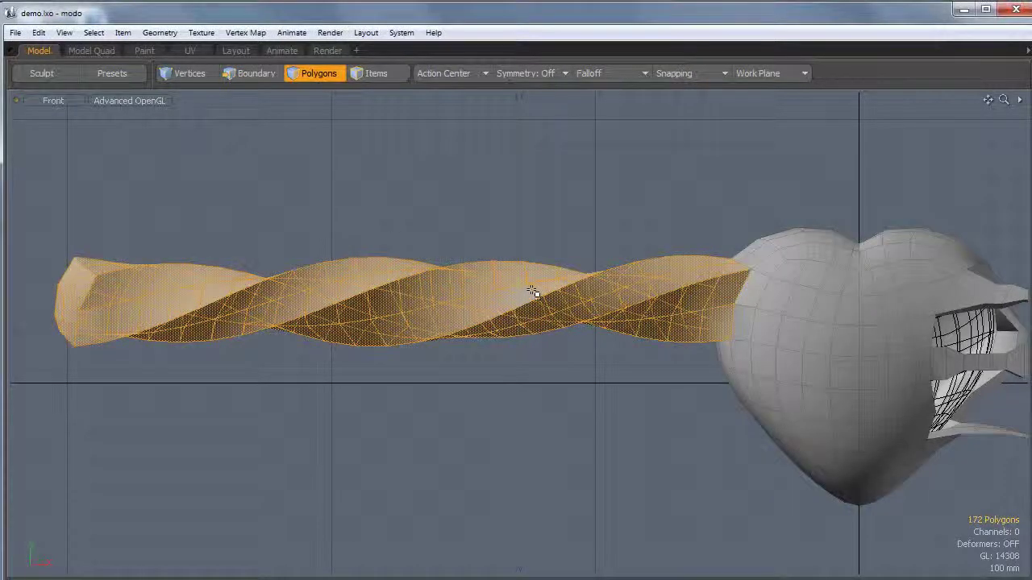
left_click(727, 304)
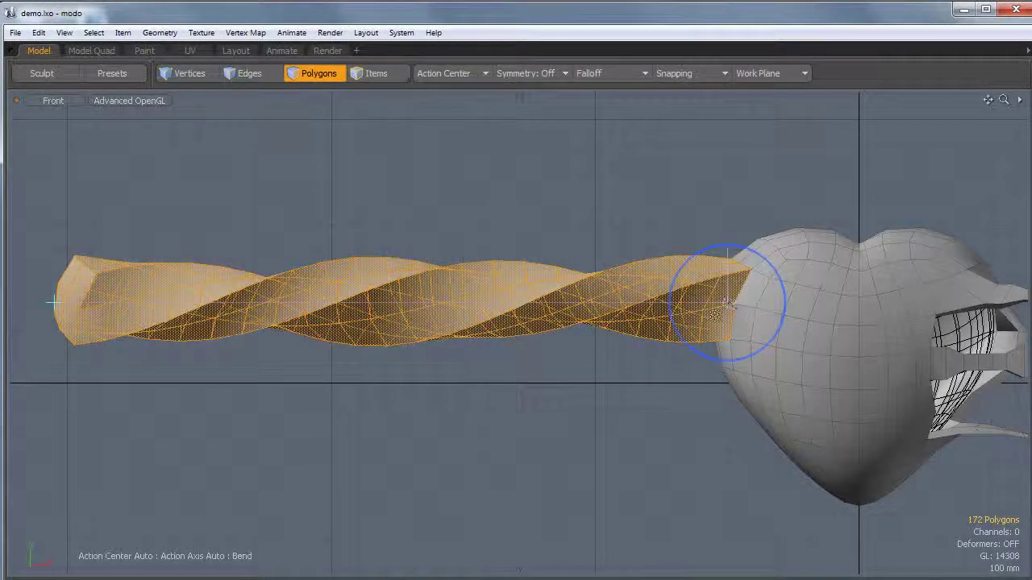
left_click_drag(707, 258, 722, 254)
key("q")
- Clear the polygon selection and convert the whole mesh to subdivision surfaces
left_click(618, 254)
scroll(636, 265, "down", 3)
left_click_drag(638, 278, 551, 244, "alt")
scroll(620, 274, "up", 3)
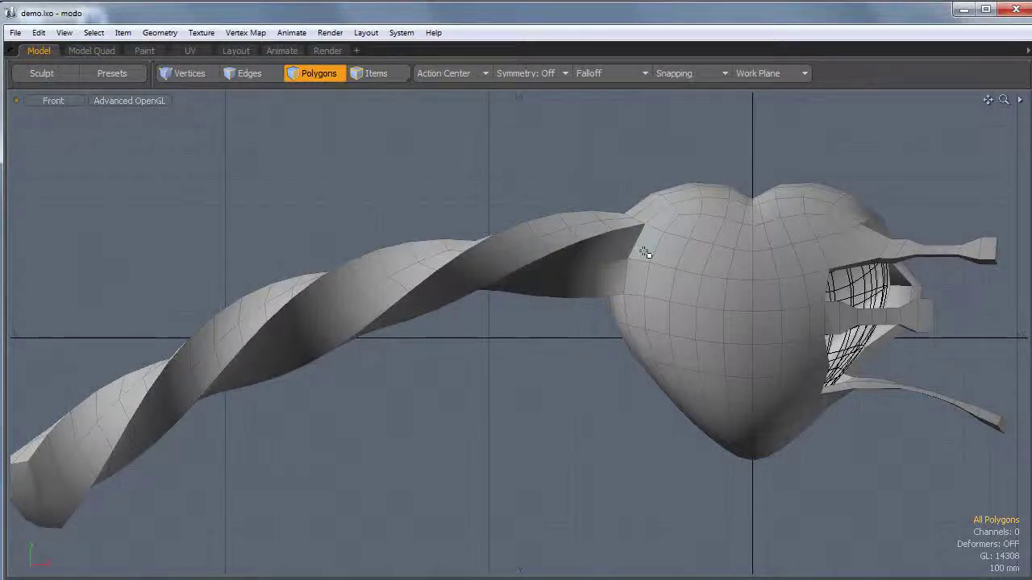
key("Tab")
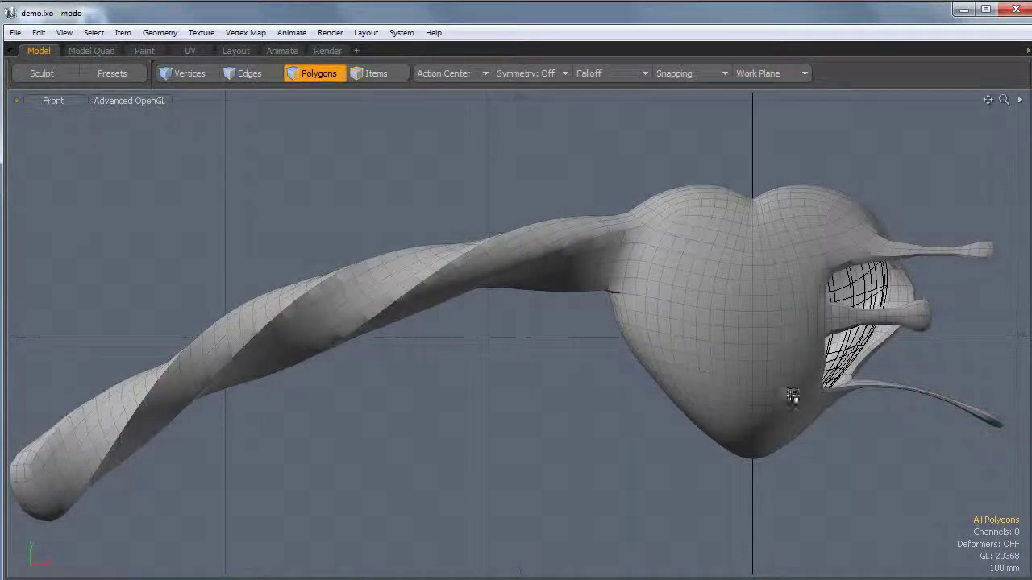
- Activate the Inflate sculpt tool with a smaller soft brush and smooth the area where the arm meets the heart
scroll(611, 251, "up", 4)
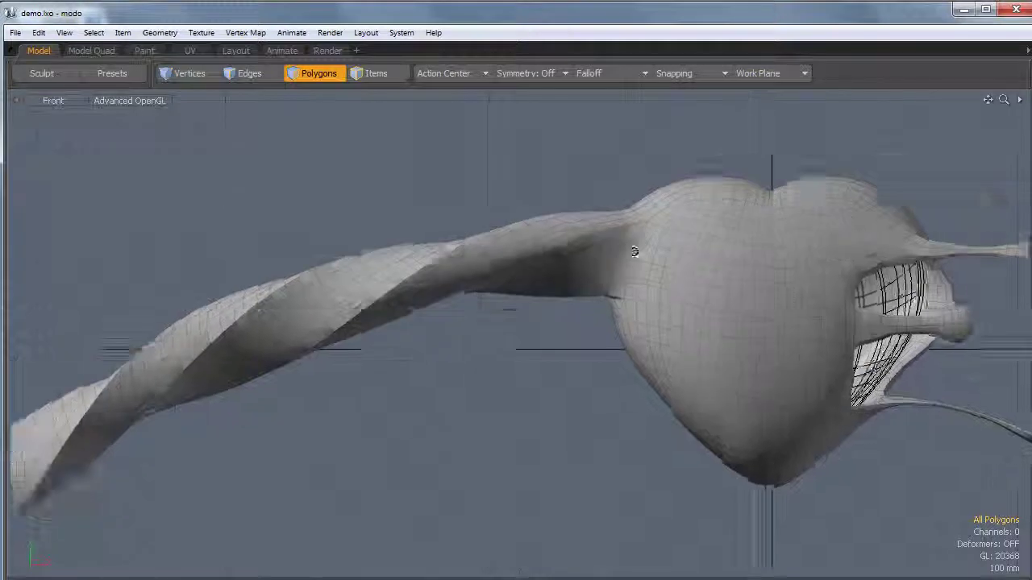
key("ctrl+4")
left_click(686, 295)
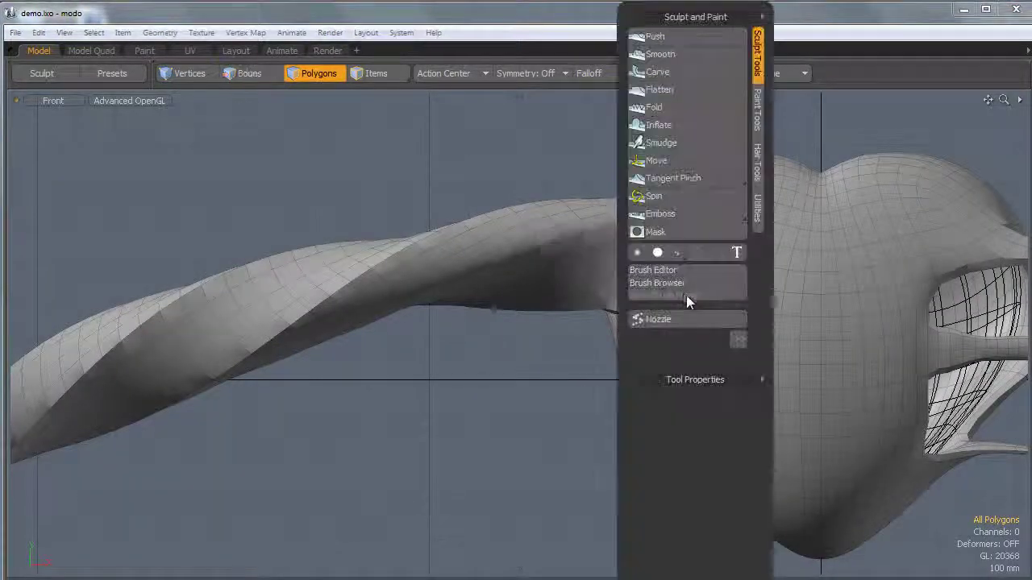
left_click(670, 161)
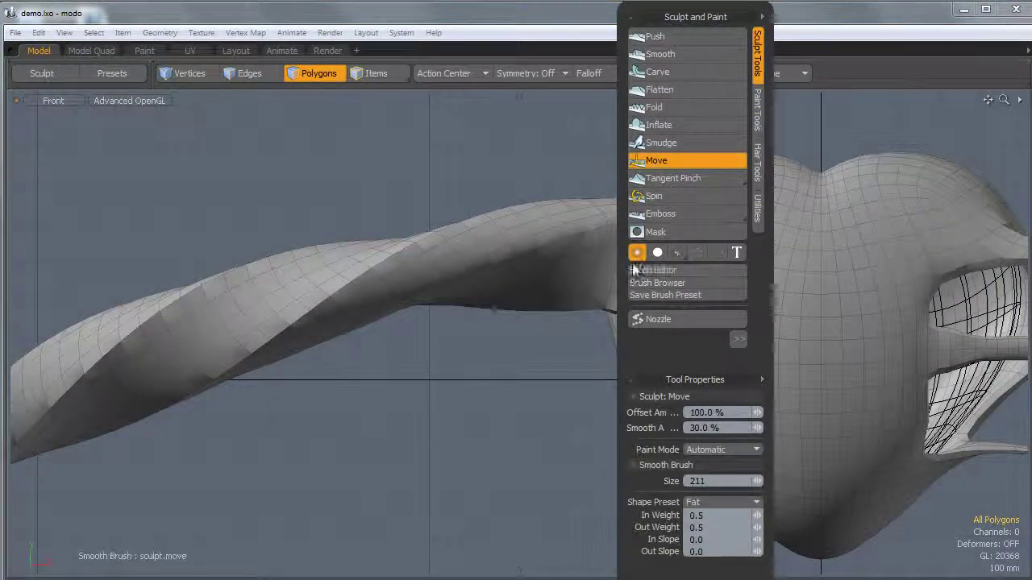
left_click(653, 127)
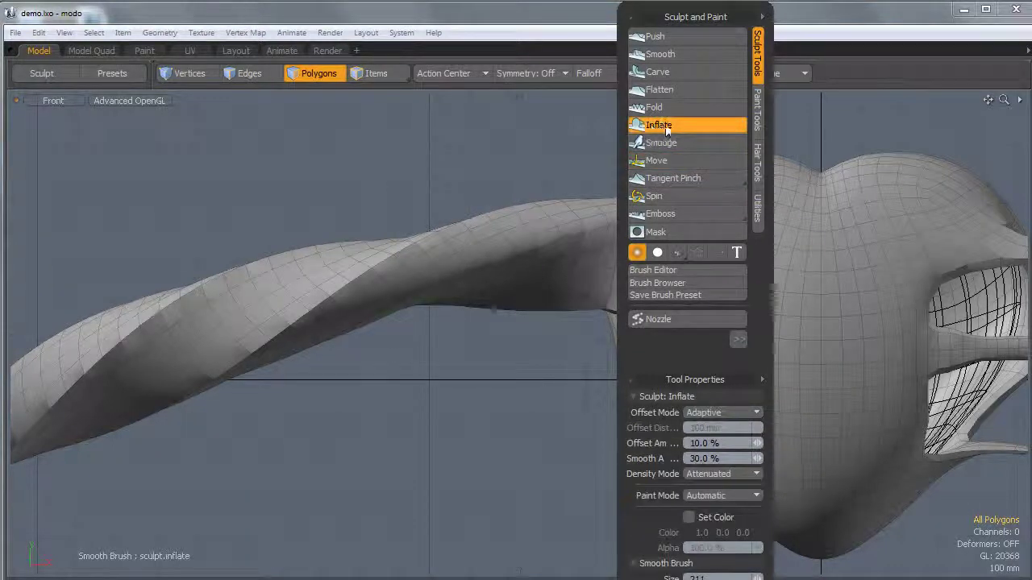
mouse_move(528, 283)
right_mouse_down()
mouse_move(485, 284)
mouse_move(517, 283)
right_mouse_up()
key("shift")
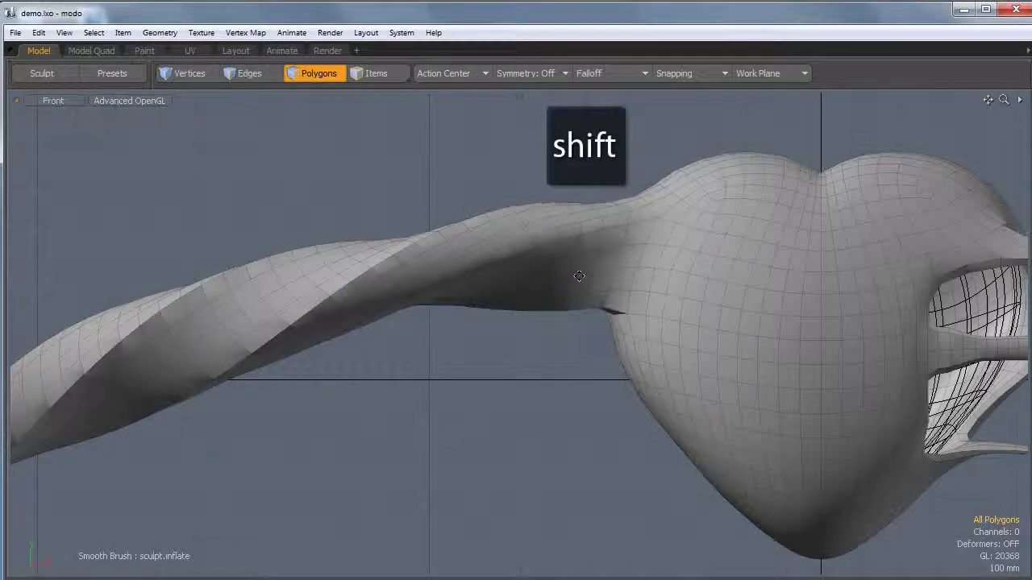
scroll(578, 310, "up", 4)
mouse_move(615, 310)
left_mouse_down("shift")
mouse_move(651, 302)
mouse_move(702, 323)
mouse_move(647, 309)
mouse_move(744, 302)
left_mouse_up("shift")
- Switch to the Perspective view and smooth the twisted arm's surface from the heart outward
key("ctrl+space")
left_click(636, 295)
mouse_move(649, 321)
left_mouse_down("shift")
mouse_move(514, 301)
mouse_move(371, 307)
left_mouse_up("shift")
left_click_drag(728, 332, 612, 296, "alt")
left_click_drag(612, 297, 612, 270, "ctrl+alt")
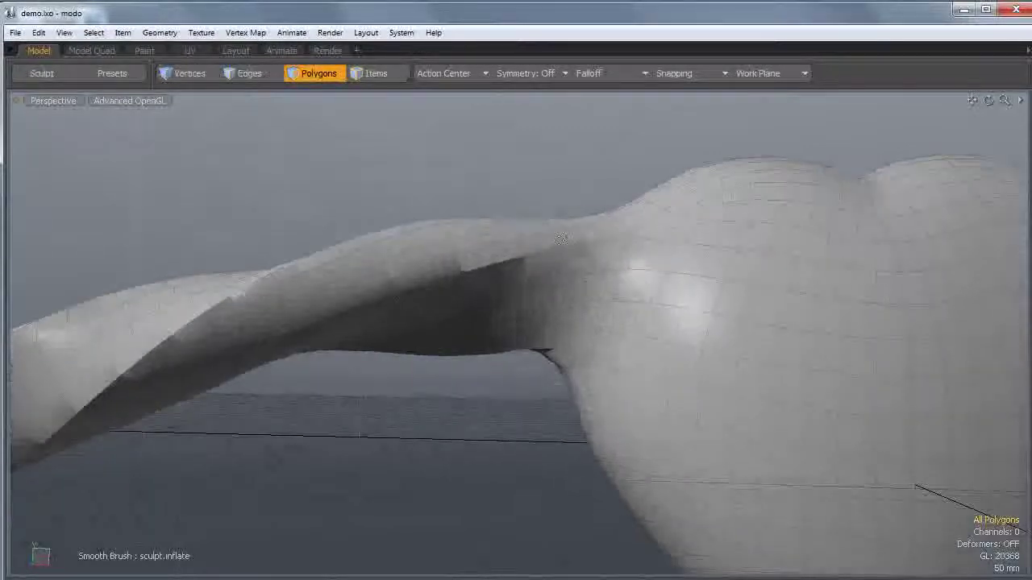
left_click_drag(533, 238, 567, 334, "ctrl+alt")
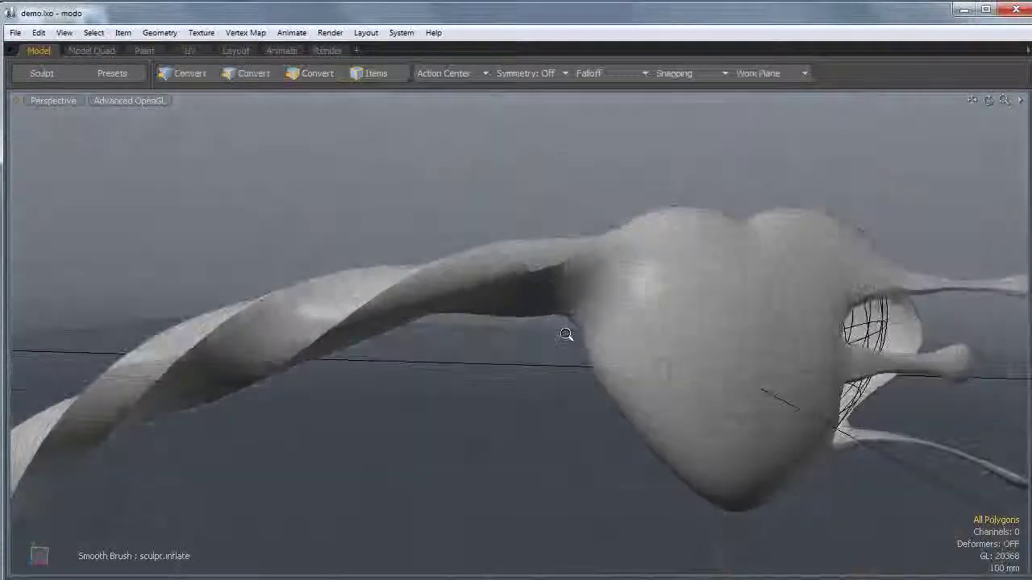
- Resize the Inflate brush and swell the twisted arm's ridge towards the heart
scroll(518, 287, "down", 2)
scroll(535, 290, "up", 4)
left_click_drag(534, 290, 568, 298, "alt")
right_click_drag(568, 298, 495, 285)
key("ctrl+2")
left_click(547, 309)
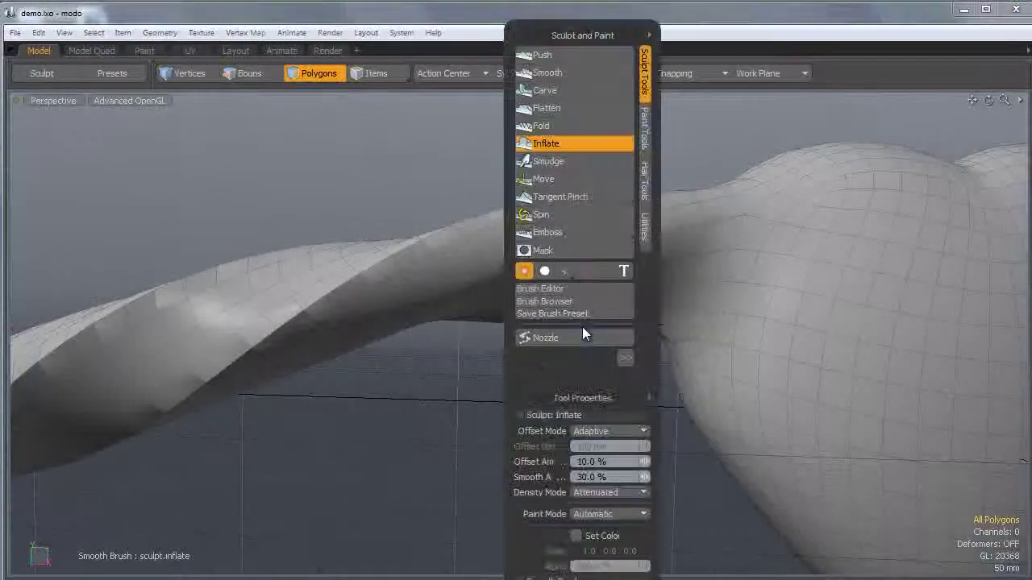
left_click(553, 145)
left_click_drag(363, 282, 649, 238)
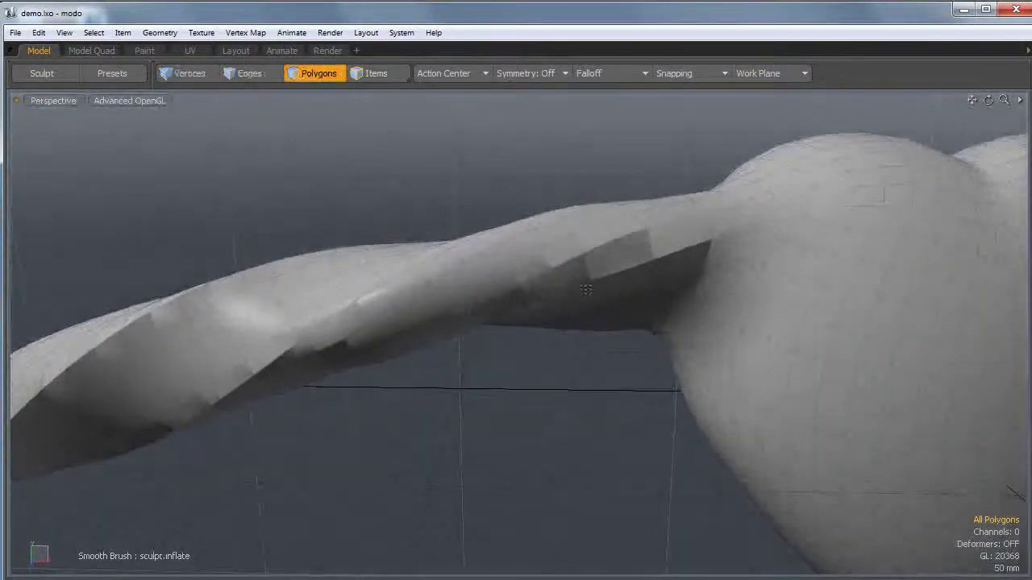
- Carve grooves between the arm's twists with inverted Inflate strokes and puff up the neighbouring ridges
key("ctrl")
mouse_move(548, 262)
left_mouse_down("ctrl")
mouse_move(384, 330)
mouse_move(369, 325)
mouse_move(400, 317)
left_mouse_up("ctrl")
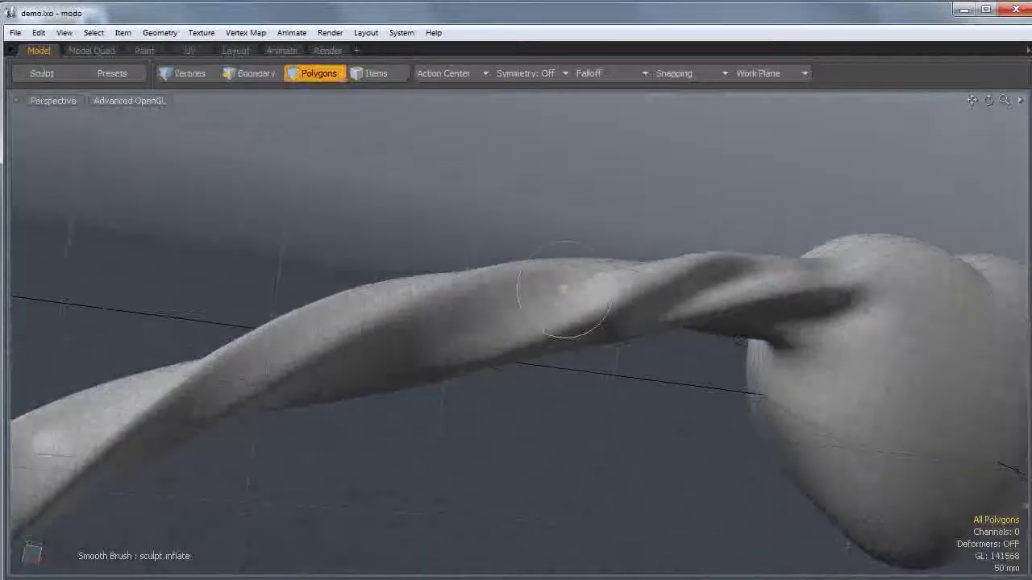
left_click_drag(464, 342, 541, 325)
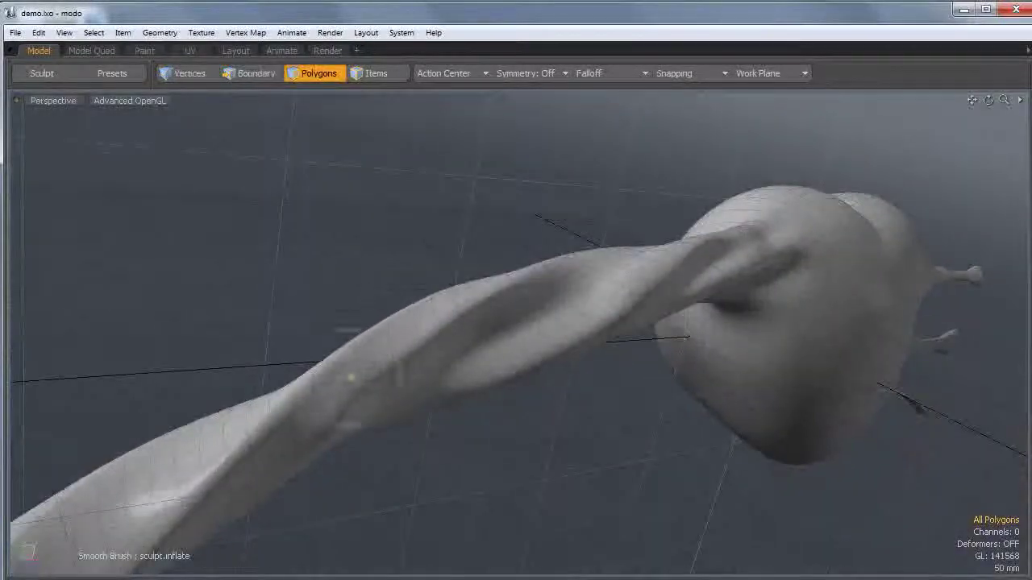
left_click_drag(375, 352, 407, 341)
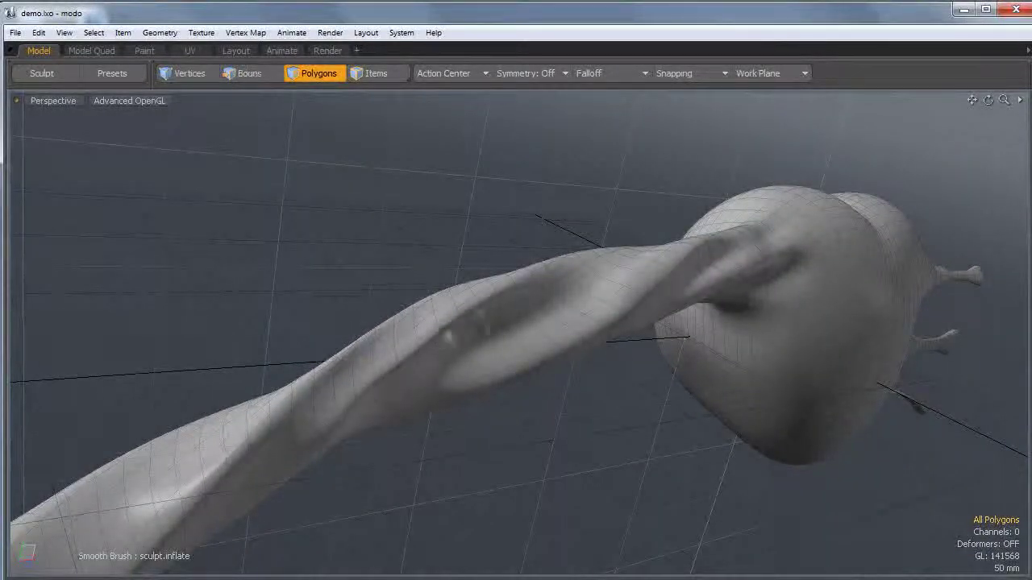
left_click_drag(473, 319, 393, 356)
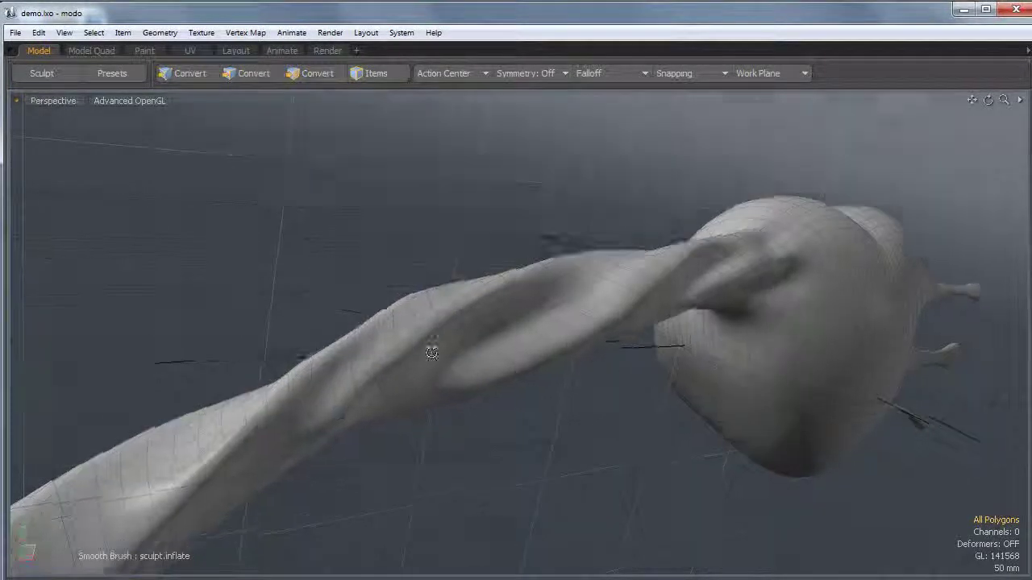
- Inflate the spiral ridge along the middle of the arm from a closer viewpoint
left_click_drag(430, 349, 302, 359, "alt")
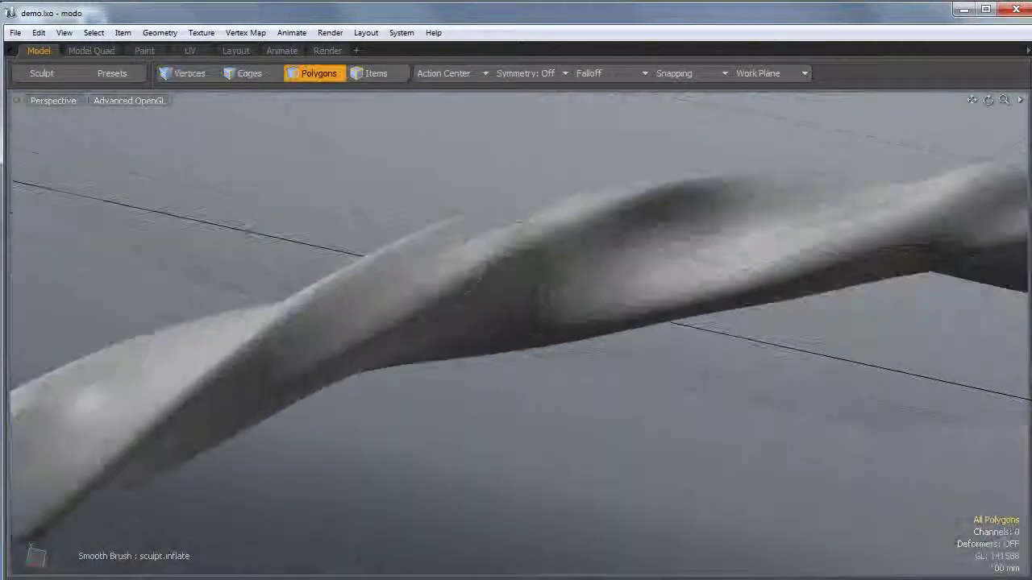
mouse_move(306, 355)
left_mouse_down()
mouse_move(444, 274)
mouse_move(406, 276)
mouse_move(330, 339)
mouse_move(419, 309)
left_mouse_up()
left_click_drag(532, 286, 399, 343)
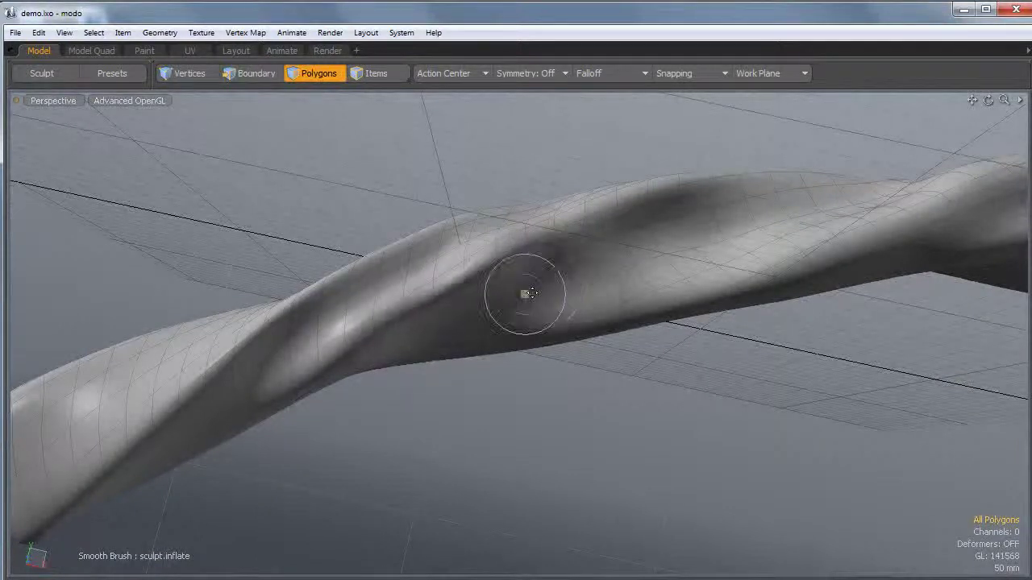
- Build up a raised fold around the base of the arm where it joins the heart with Inflate strokes
scroll(735, 292, "down", 5)
left_click_drag(725, 271, 470, 441, "alt")
scroll(747, 325, "up", 5)
left_click_drag(746, 324, 575, 452, "alt+shift")
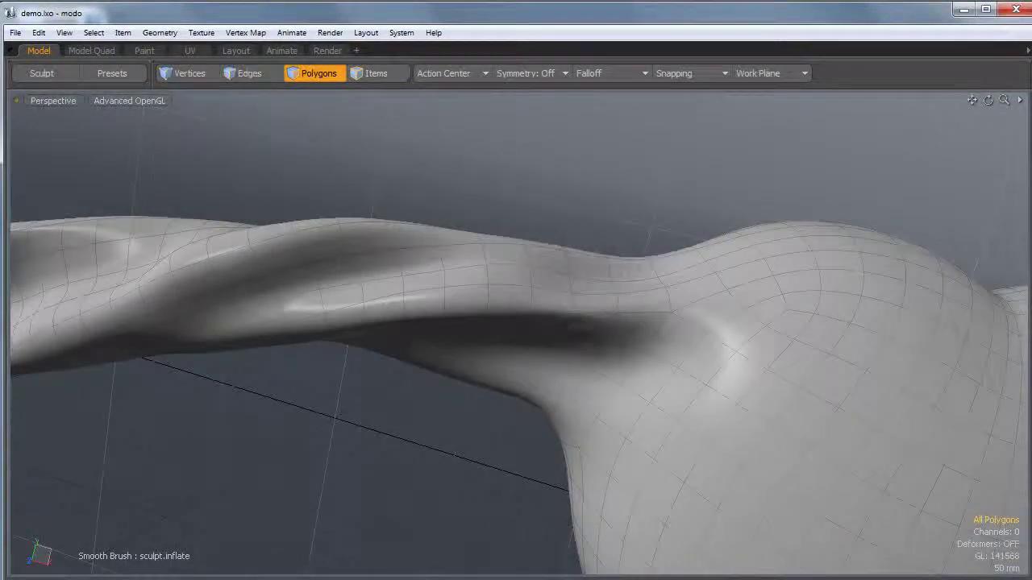
key("3")
scroll(626, 362, "up", 5)
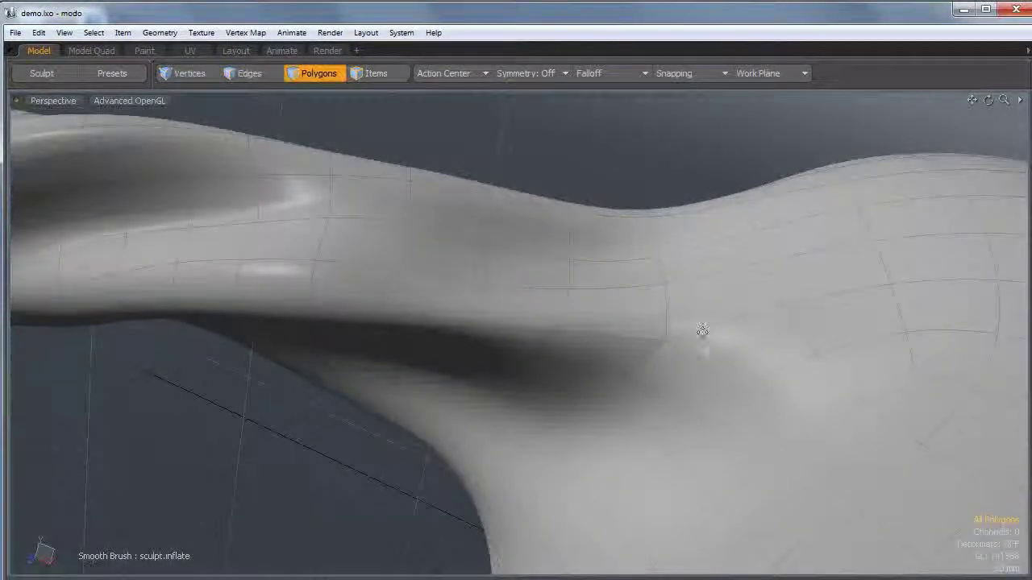
scroll(730, 341, "down", 3)
left_click_drag(638, 375, 549, 355, "alt")
scroll(613, 287, "down", 2)
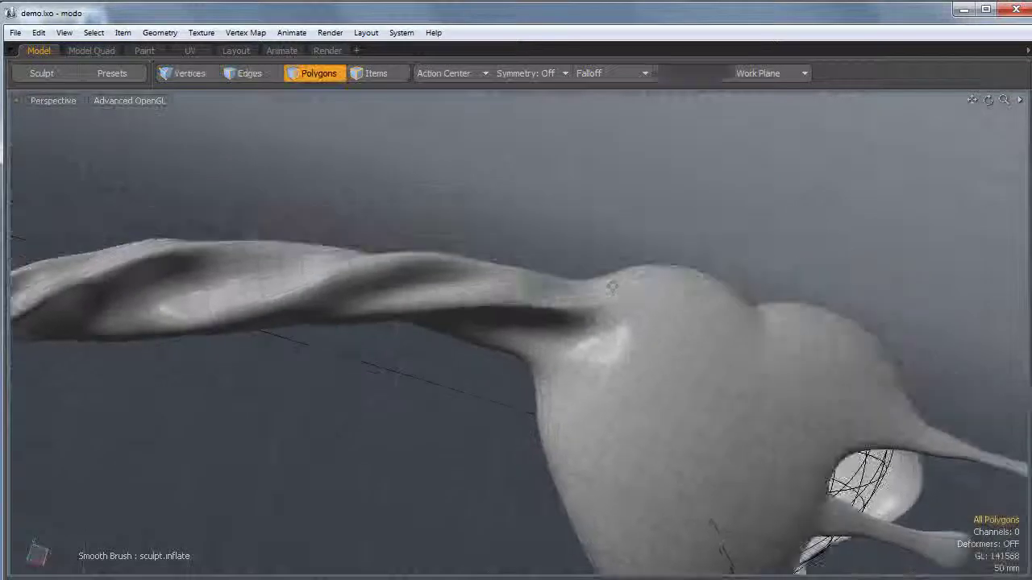
mouse_move(589, 296)
left_mouse_down()
mouse_move(556, 331)
mouse_move(571, 303)
left_mouse_up()
left_click_drag(583, 348, 587, 342)
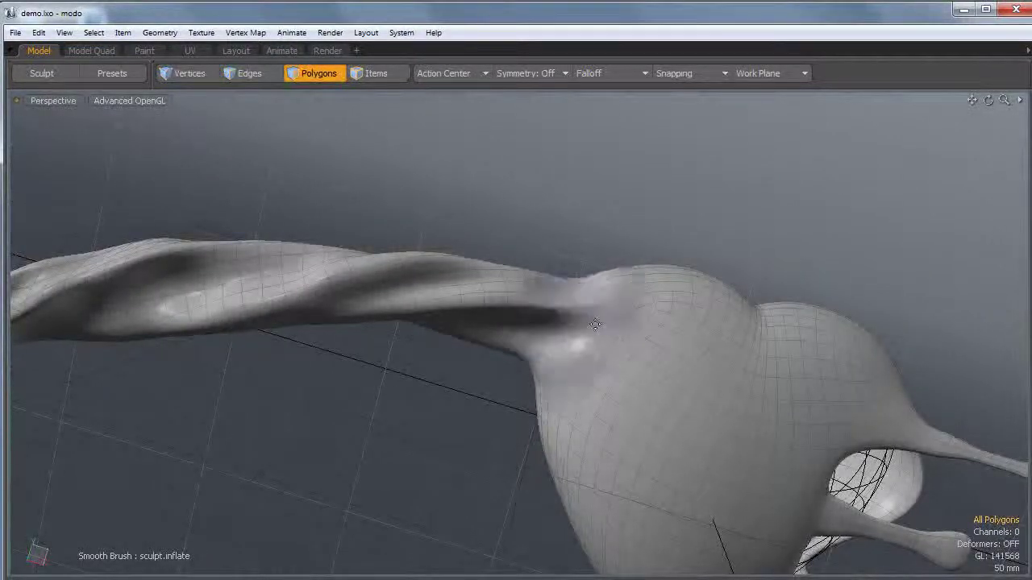
mouse_move(599, 290)
left_mouse_down()
mouse_move(601, 327)
mouse_move(577, 363)
left_mouse_up()
- Carve a curved groove into the heart beside the arm's base and inflate a second ridge along it
left_click_drag(508, 419, 540, 407, "alt")
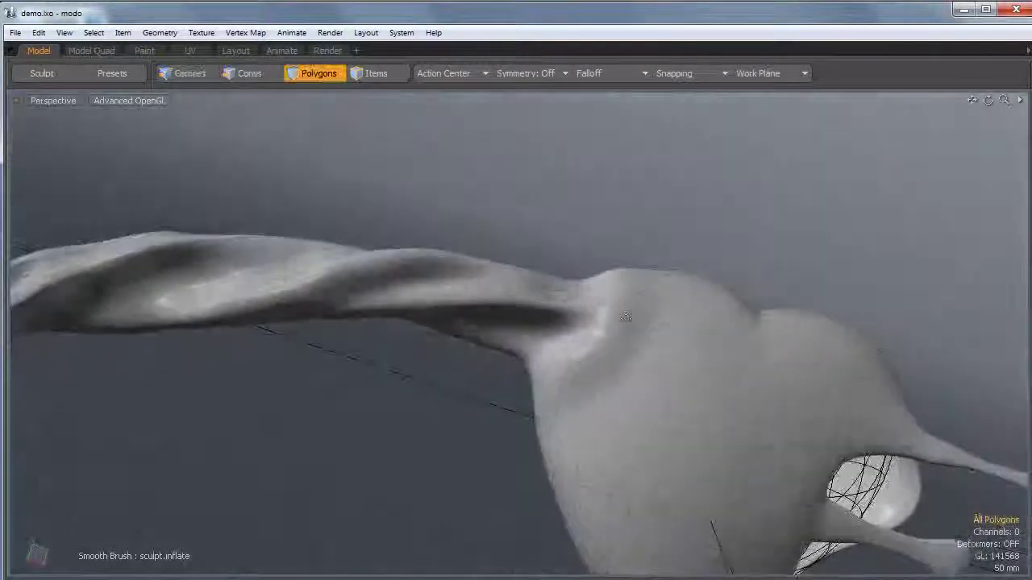
key("ctrl+z")
mouse_move(648, 316)
left_mouse_down("ctrl")
mouse_move(569, 379)
mouse_move(648, 316)
left_mouse_up("ctrl")
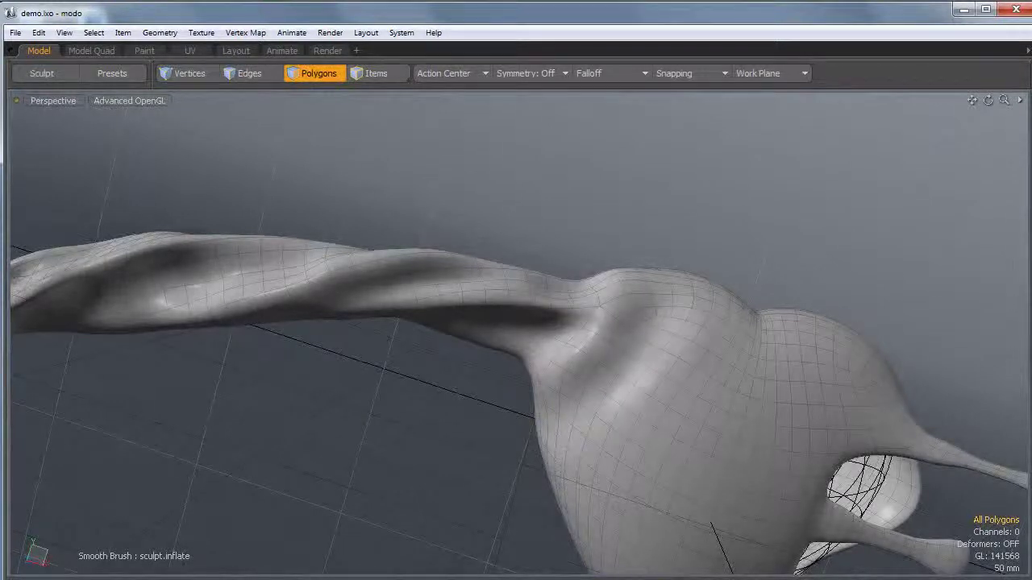
left_click_drag(652, 320, 545, 415)
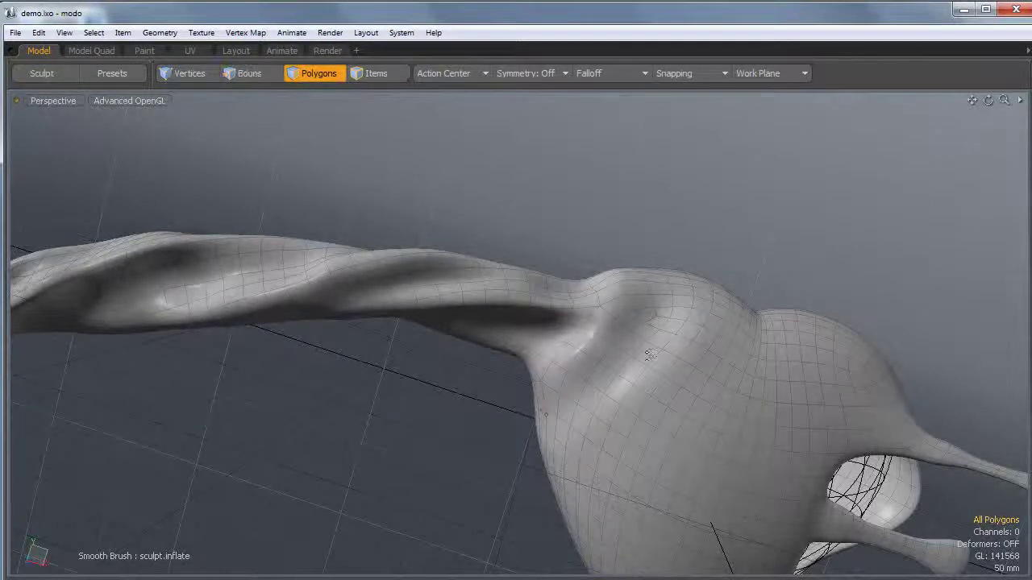
- Deepen the groove beside the arm's base, then bevel two polygons on the heart's upper ridge outward into a stub
left_click_drag(681, 325, 565, 427)
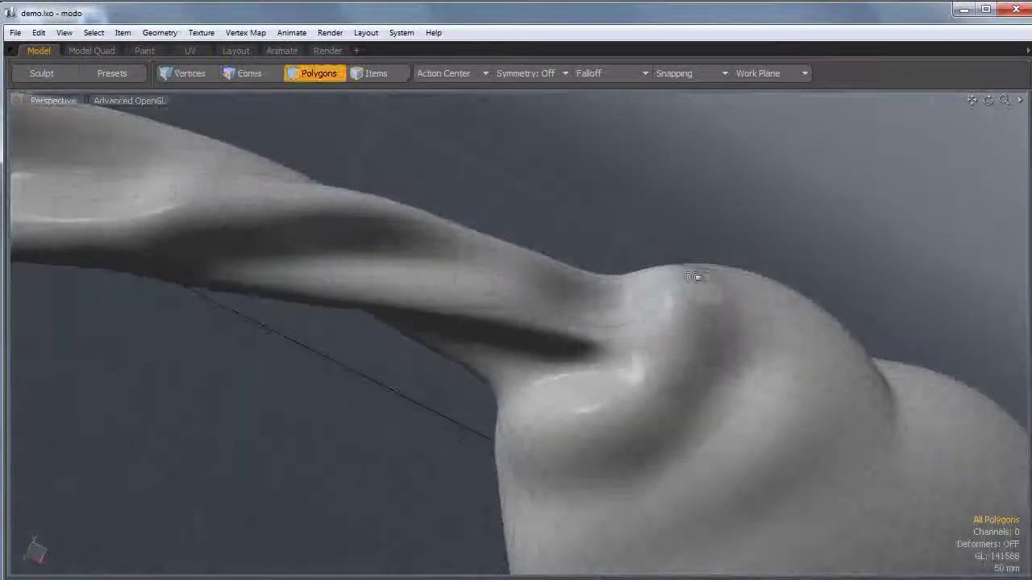
left_click_drag(664, 284, 599, 161, "alt")
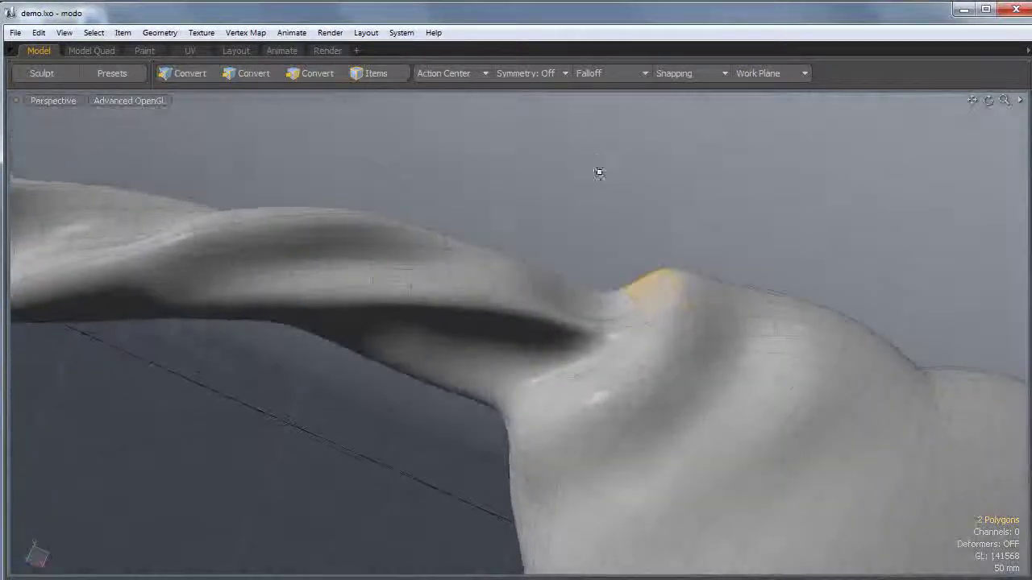
left_click(642, 233)
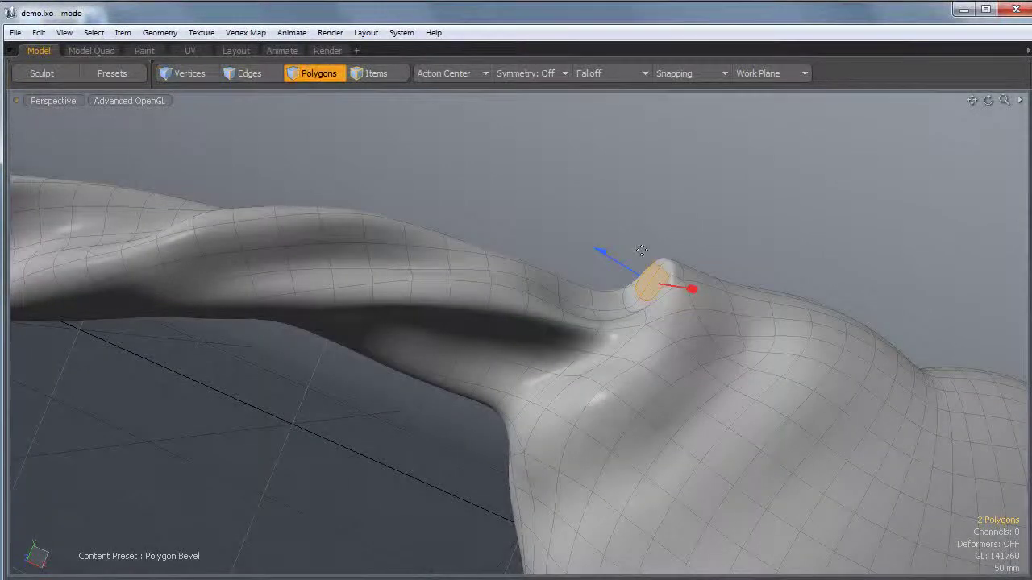
left_click_drag(732, 255, 691, 139)
key("e")
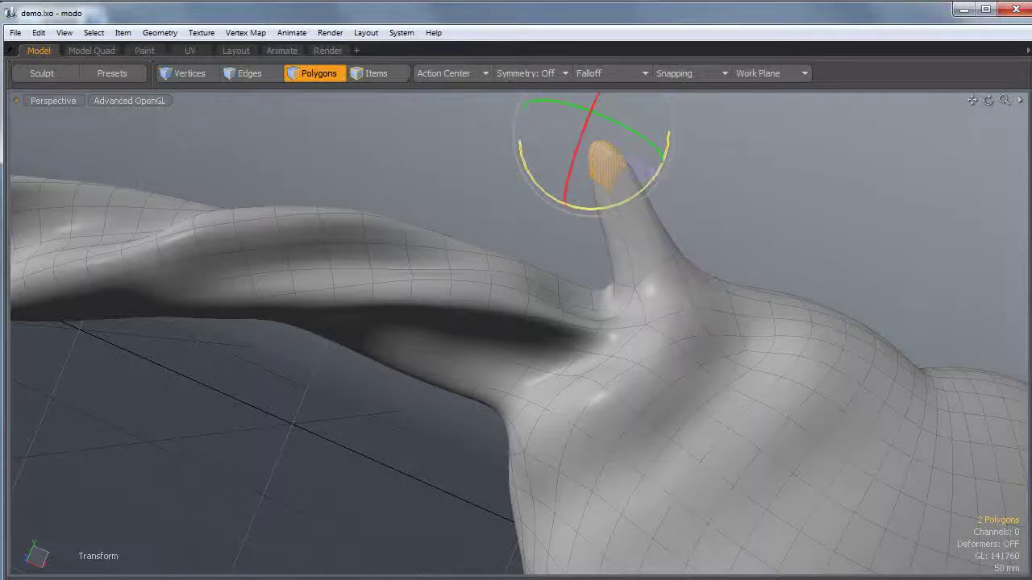
- Loop-slice the side polygons of the new stub with a count of 6
key("shift+Up")
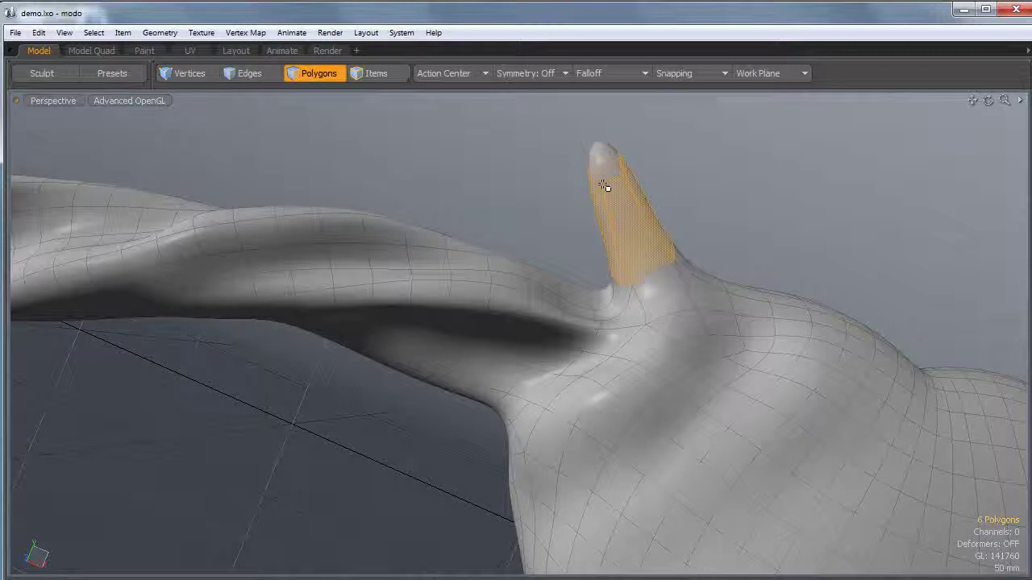
key("alt+c")
left_click(637, 229)
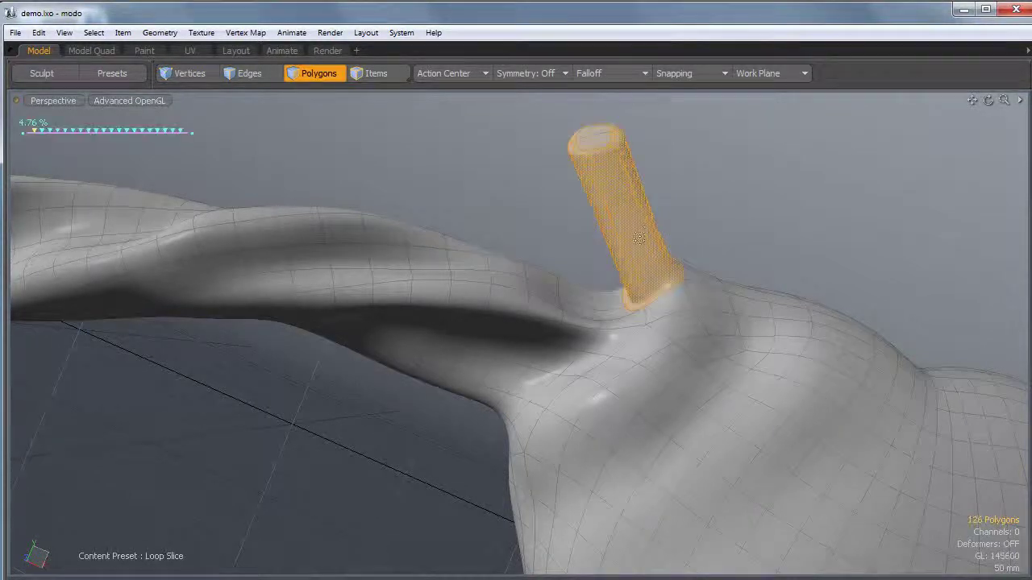
left_click_drag(650, 225, 626, 309, "alt")
key("ctrl+3")
left_click(698, 202)
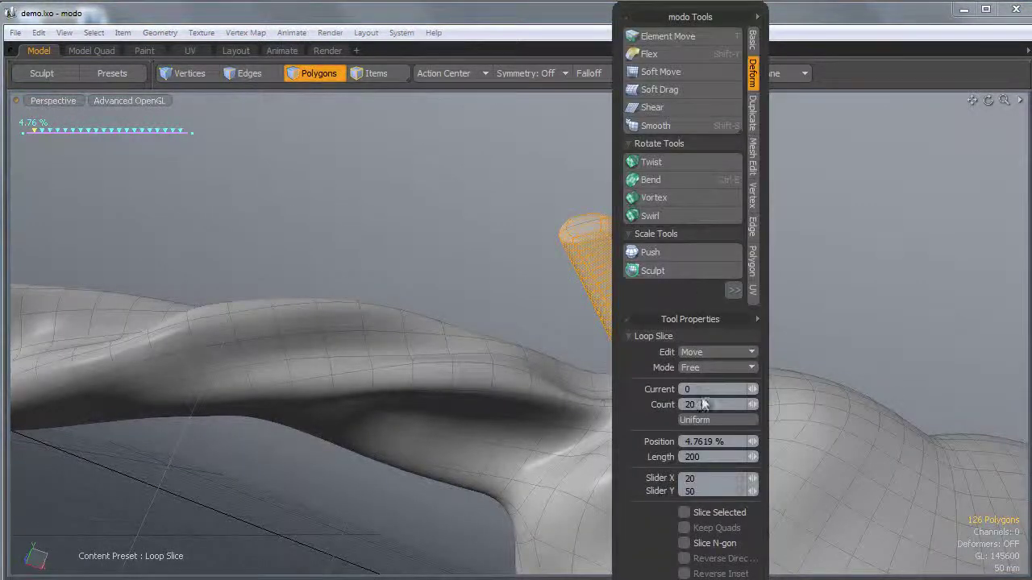
type("6")
key("Return")
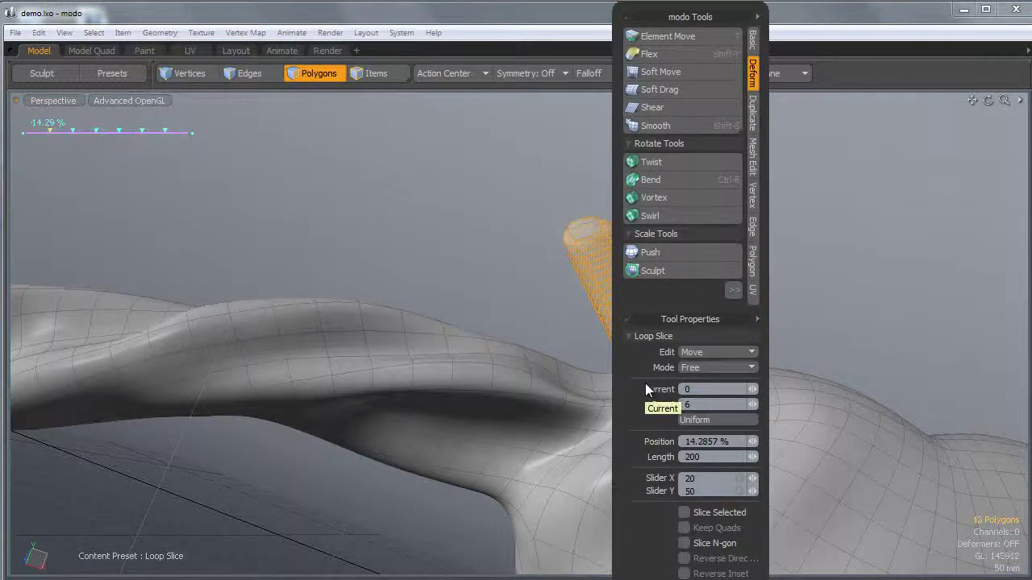
- Reduce the selection to the stub's middle bands and scale them down into a thin neck below a rounded tip
key("q")
key("shift+Down")
key("shift+Down")
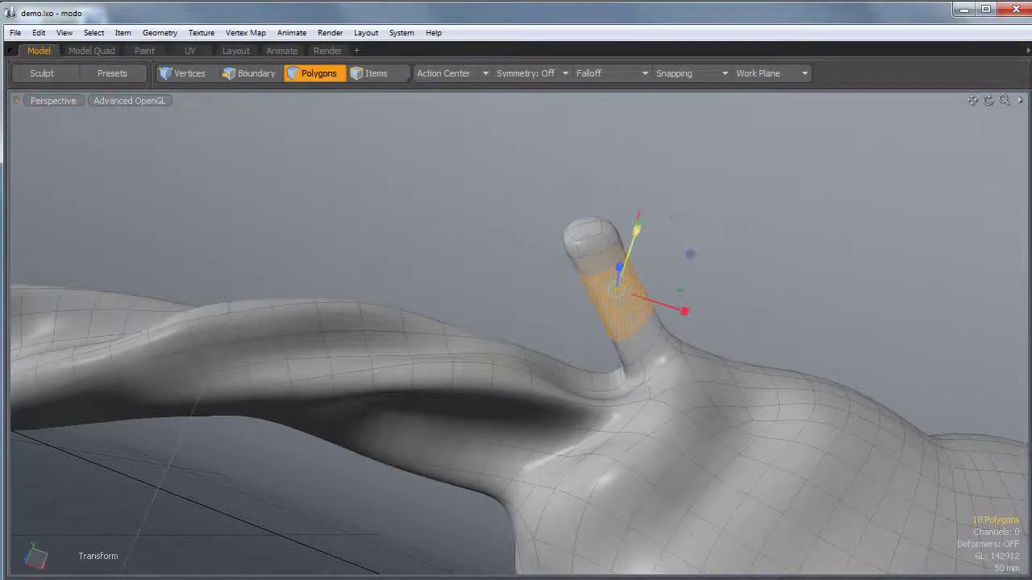
left_click_drag(638, 226, 628, 254)
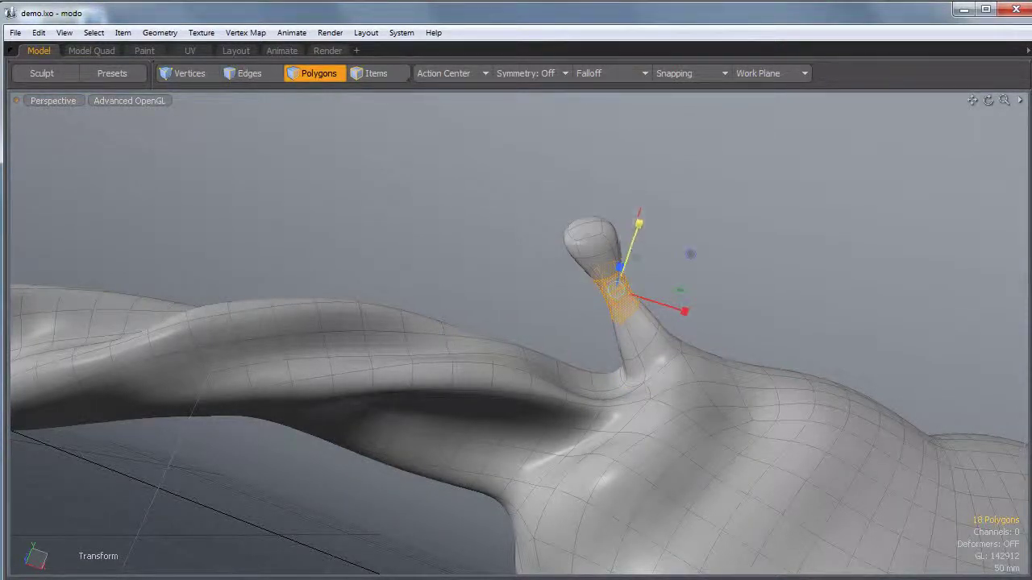
key("q")
left_click(703, 209)
- Bevel three polygons on the fold at the arm's base and pull them outward as a second stub
left_click_drag(564, 353, 793, 341, "alt")
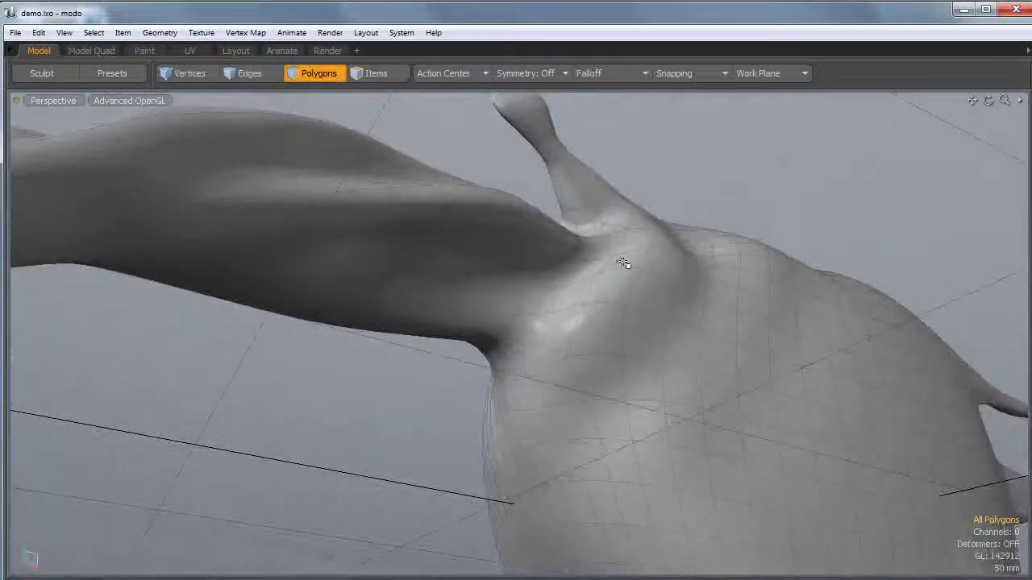
key("b")
left_click_drag(610, 256, 610, 154)
left_click_drag(665, 253, 322, 354, "alt")
left_click_drag(679, 223, 548, 257)
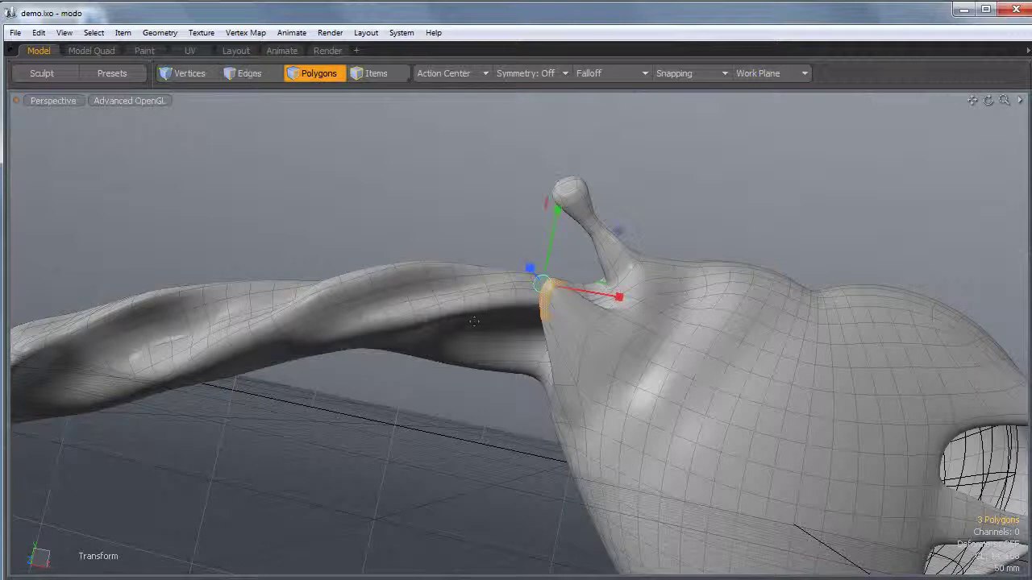
- Loop-slice the sides of the second stub and scale its middle bands down into a narrow neck
key("space")
key("shift+Up")
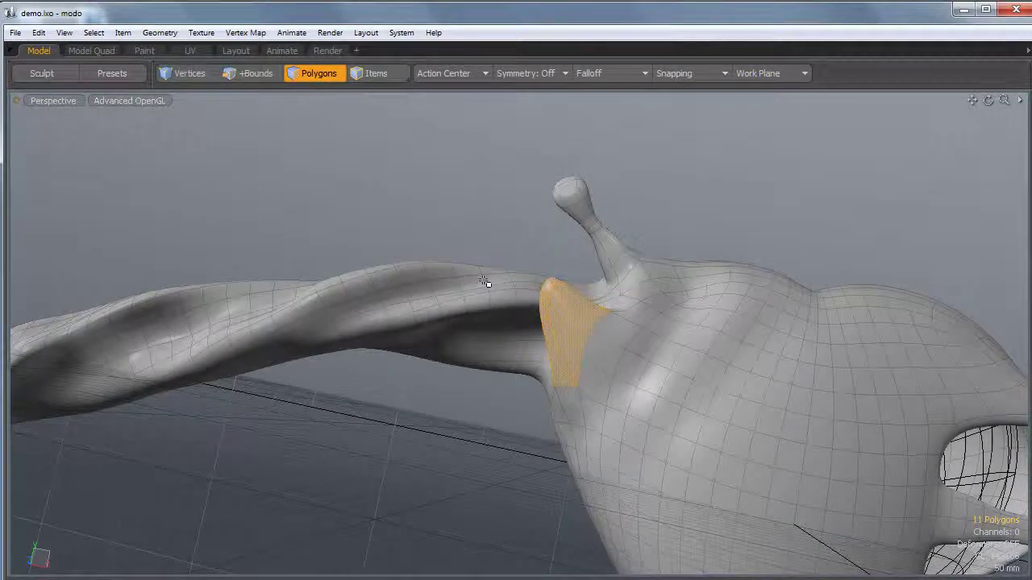
key("alt+c")
key("alt+c")
left_click(567, 340)
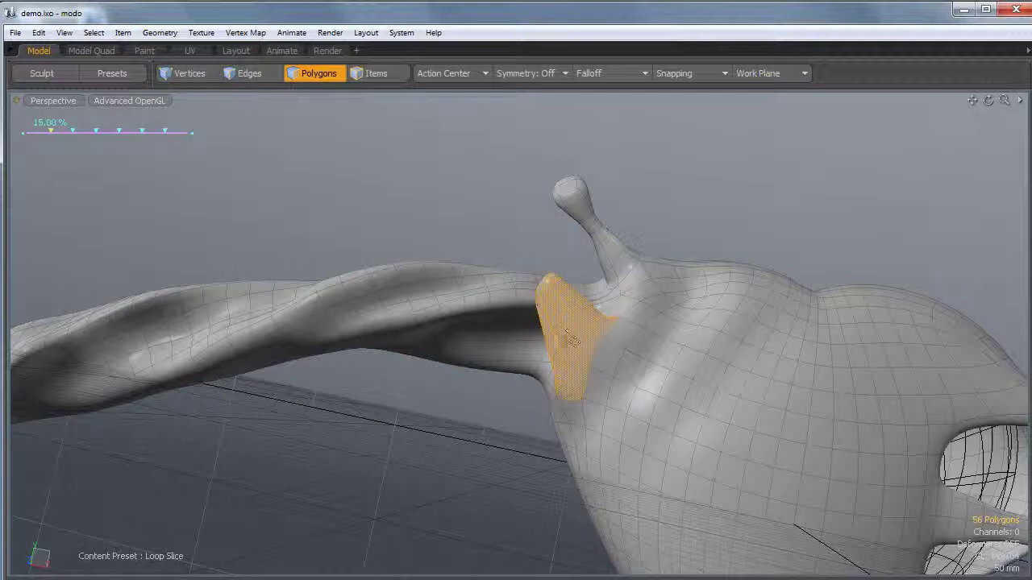
key("shift+Down")
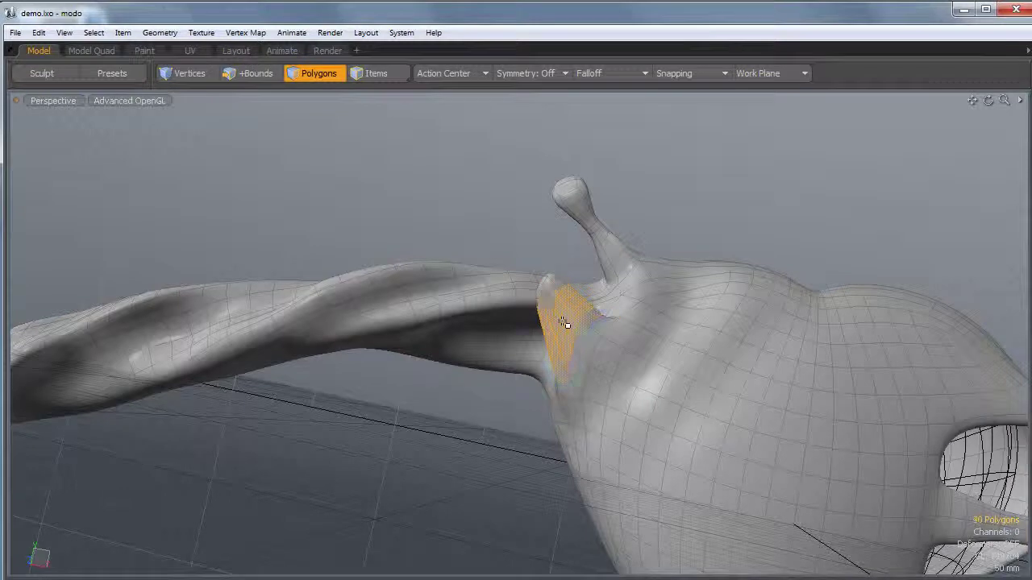
left_click_drag(579, 254, 573, 283)
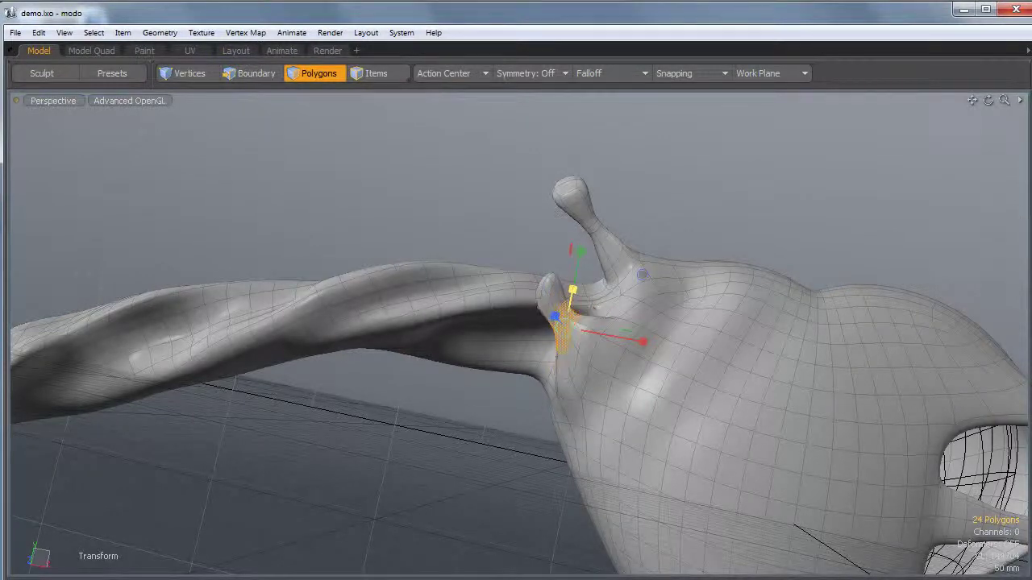
- Bevel two polygons on the heart below the arm's base and pull them out into a long third stub
left_click_drag(457, 382, 675, 300, "alt")
scroll(484, 391, "up", 4)
left_click_drag(599, 332, 569, 337)
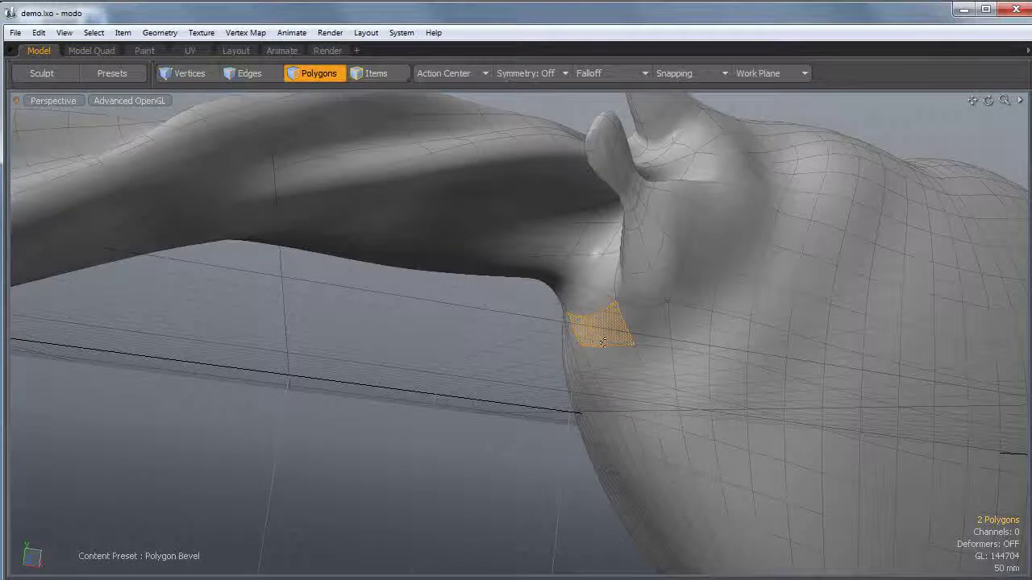
left_click_drag(637, 340, 461, 357, "alt")
key("w")
key("q")
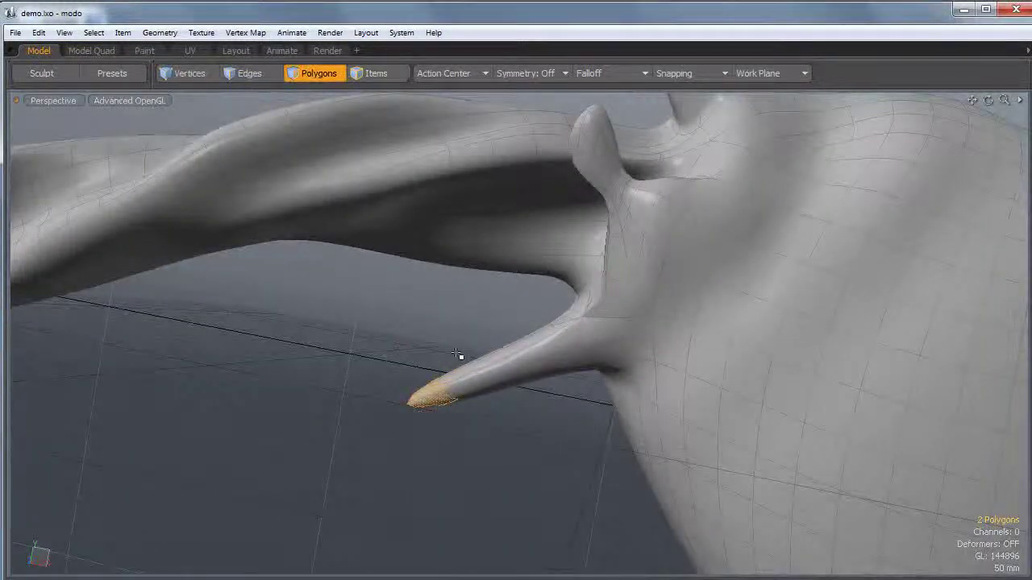
- Loop-slice the third stub and scale down its middle bands to leave a thin neck and a rounded tip
key("alt+c")
left_click(624, 360)
key("q")
key("shift+Down")
key("shift+Down")
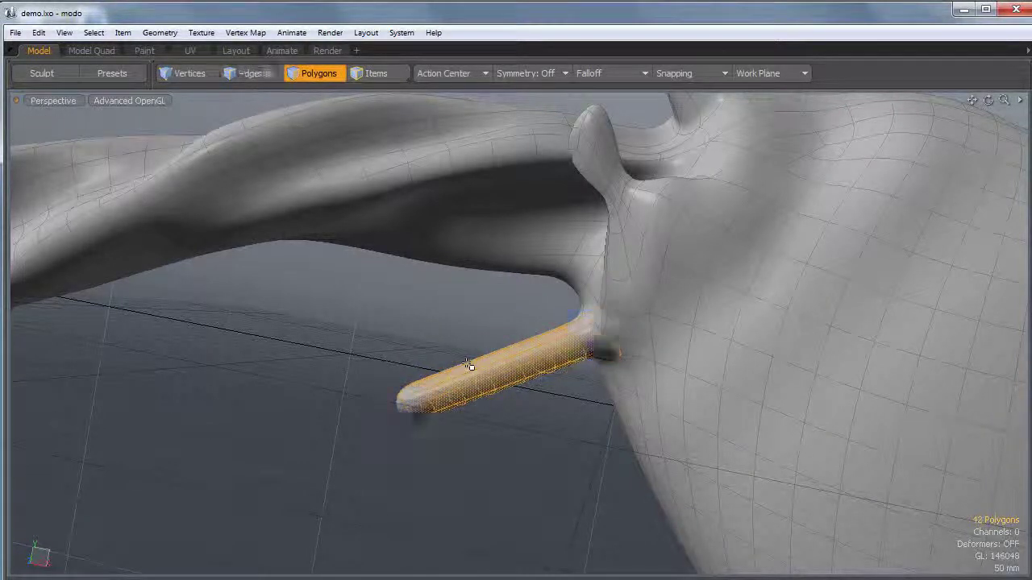
left_click_drag(516, 298, 508, 342, "ctrl")
left_click(487, 313)
left_click_drag(608, 322, 574, 355, "ctrl+alt")
left_click_drag(584, 303, 553, 330, "ctrl+alt")
- Bend the stubs below and above the arm's base with a resized, soft-tipped Move sculpt brush
key("ctrl+space")
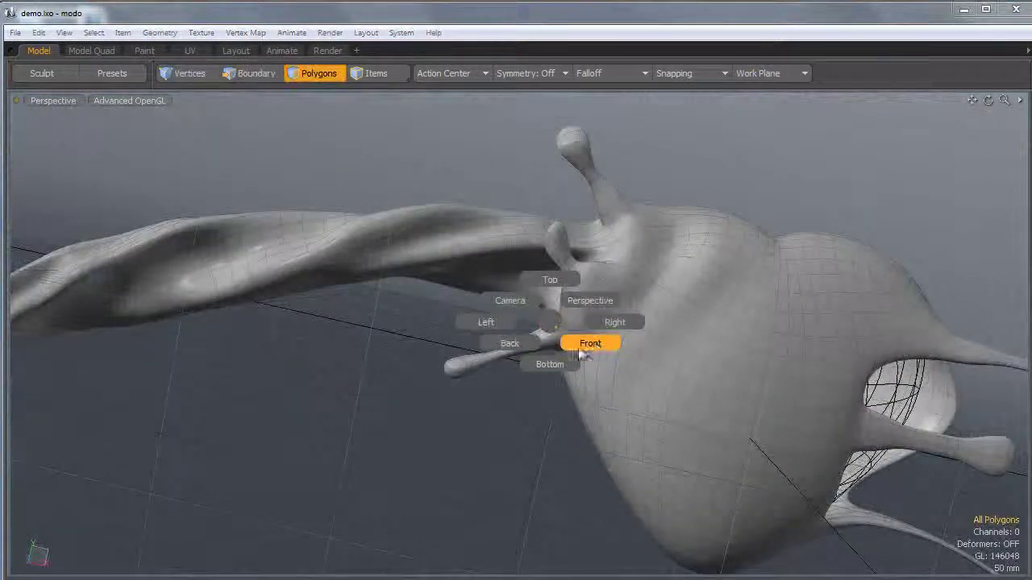
key("ctrl+Tab")
left_click(590, 377)
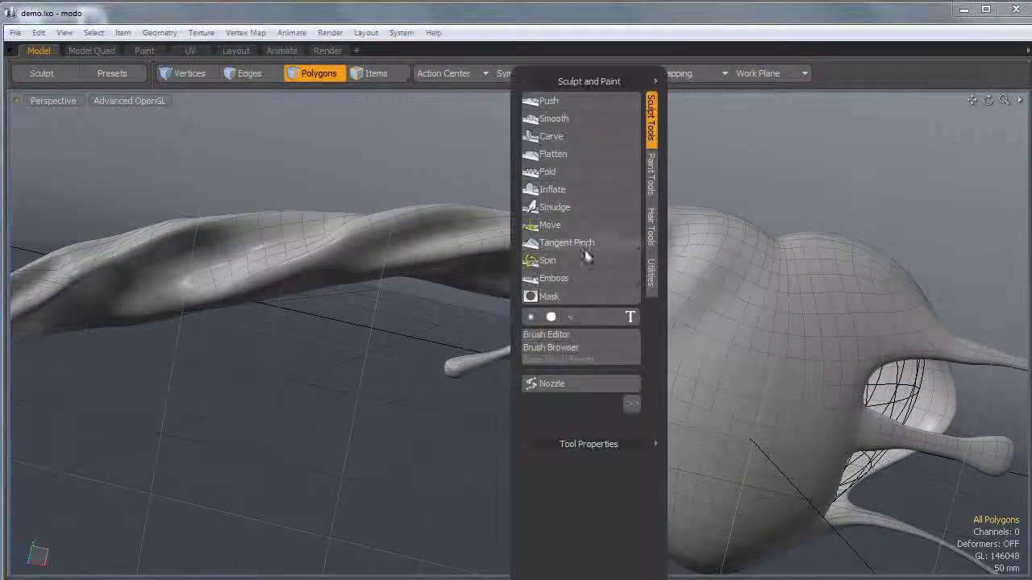
left_click(549, 225)
left_click(531, 318)
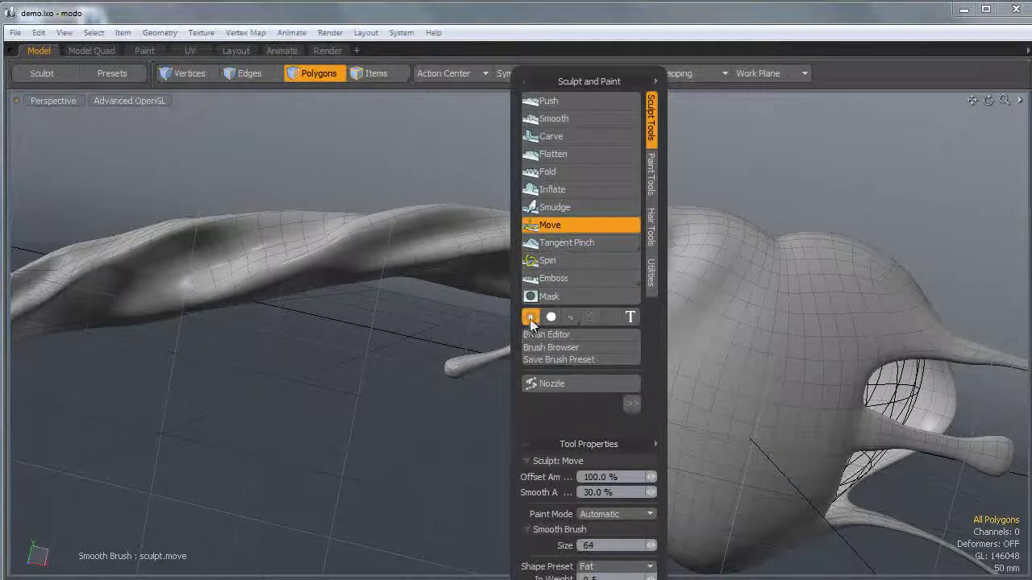
right_click_drag(422, 408, 444, 408)
mouse_move(455, 368)
left_mouse_down()
mouse_move(462, 385)
mouse_move(505, 354)
left_mouse_up()
mouse_move(585, 193)
left_mouse_down("ctrl+alt")
mouse_move(637, 188)
mouse_move(605, 278)
left_mouse_up("ctrl+alt")
mouse_move(536, 189)
left_mouse_down()
mouse_move(595, 191)
mouse_move(578, 174)
left_mouse_up()
- Bend the three tendrils around the heart's opening into irregular curves with the Move brush
right_click_drag(587, 277, 613, 276)
mouse_move(565, 447)
left_mouse_down("alt")
mouse_move(568, 332)
mouse_move(678, 365)
left_mouse_up("alt")
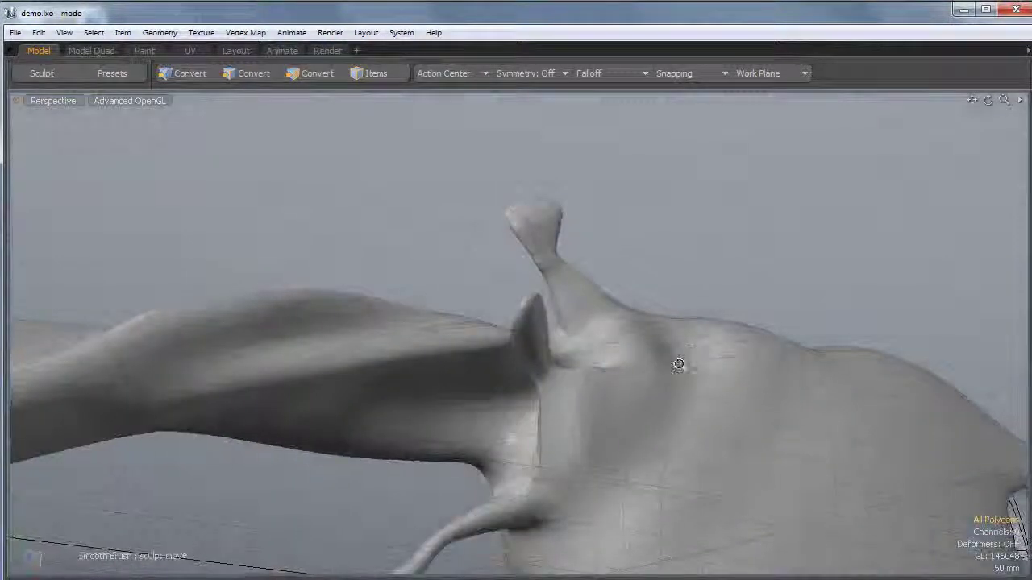
scroll(679, 365, "down", 10)
scroll(754, 360, "up", 8)
left_click_drag(967, 347, 744, 292, "alt+shift")
left_click_drag(523, 215, 419, 419, "alt")
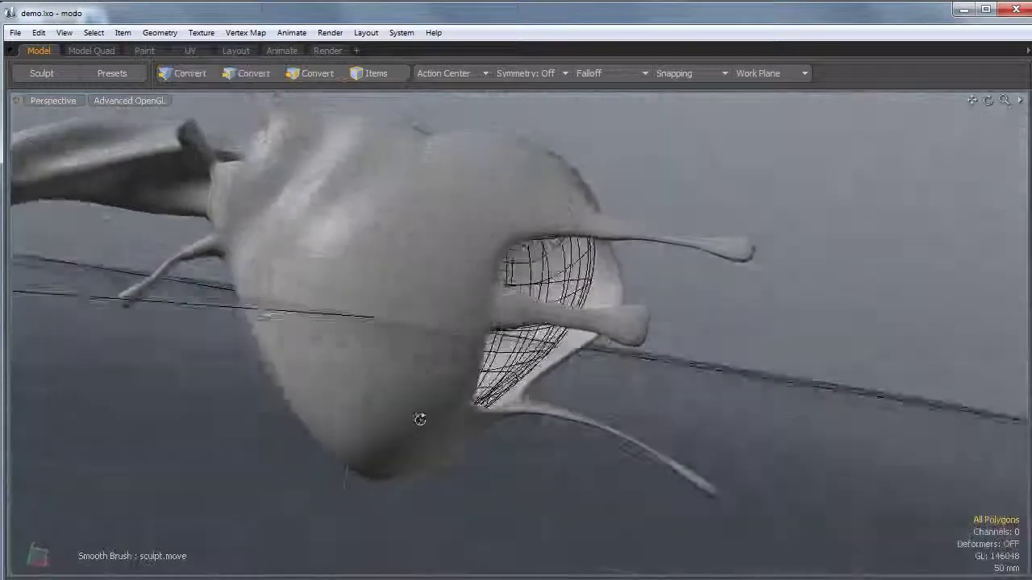
mouse_move(756, 246)
left_mouse_down()
mouse_move(755, 201)
mouse_move(712, 228)
mouse_move(714, 239)
mouse_move(712, 230)
left_mouse_up()
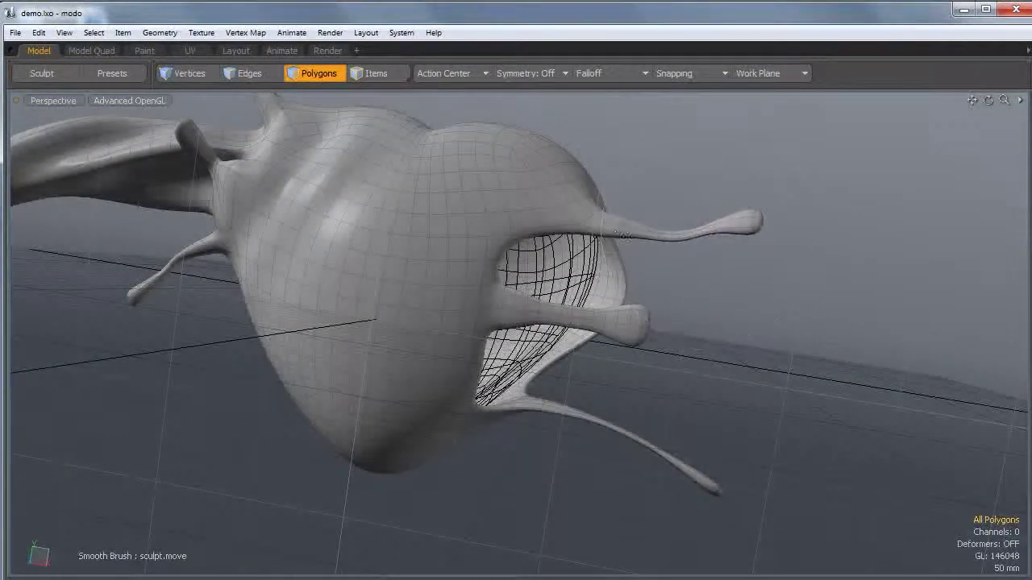
mouse_move(587, 223)
left_mouse_down("alt")
mouse_move(580, 359)
mouse_move(597, 362)
mouse_move(594, 398)
mouse_move(606, 415)
mouse_move(634, 433)
mouse_move(645, 421)
mouse_move(603, 414)
left_mouse_up("alt")
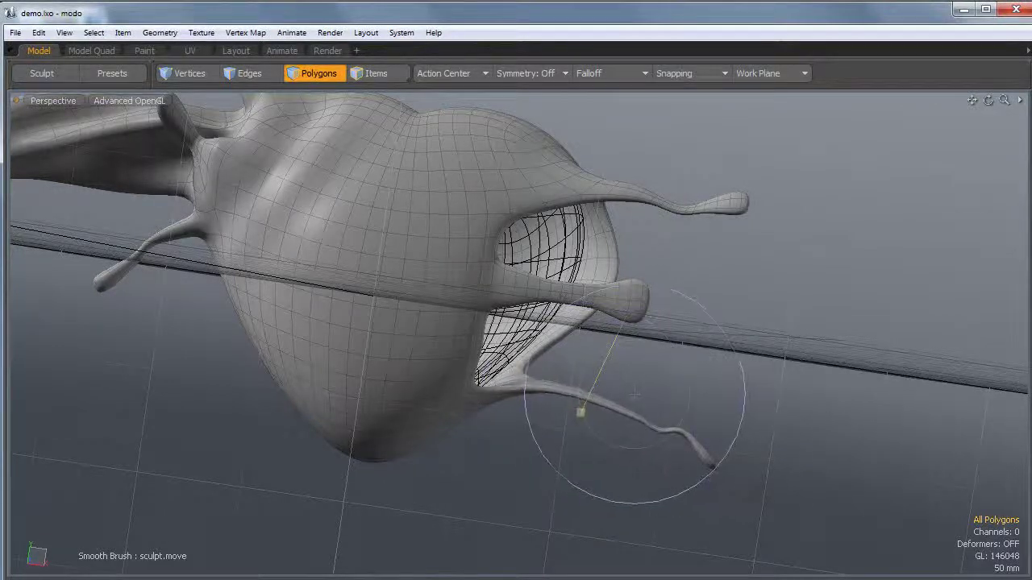
mouse_move(590, 365)
left_mouse_down("alt")
mouse_move(572, 369)
mouse_move(611, 348)
mouse_move(686, 348)
mouse_move(614, 353)
left_mouse_up("alt")
left_click_drag(678, 348, 668, 346)
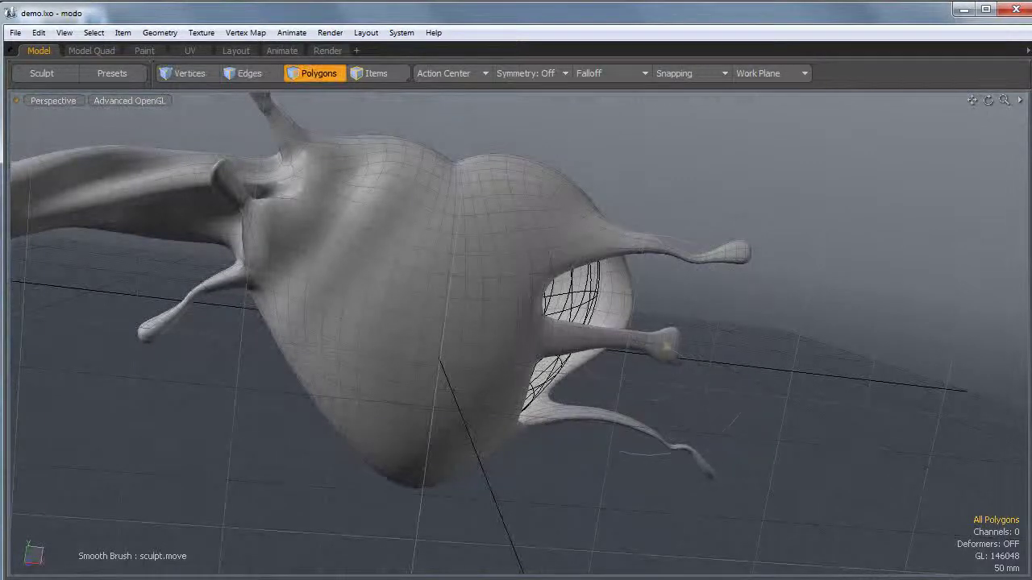
- Switch to the Inflate brush, reduce its size and sculpt the neck and bulb of the stub below the arm
scroll(507, 349, "down", 2)
left_click_drag(507, 349, 609, 368, "alt+shift")
key("ctrl+3")
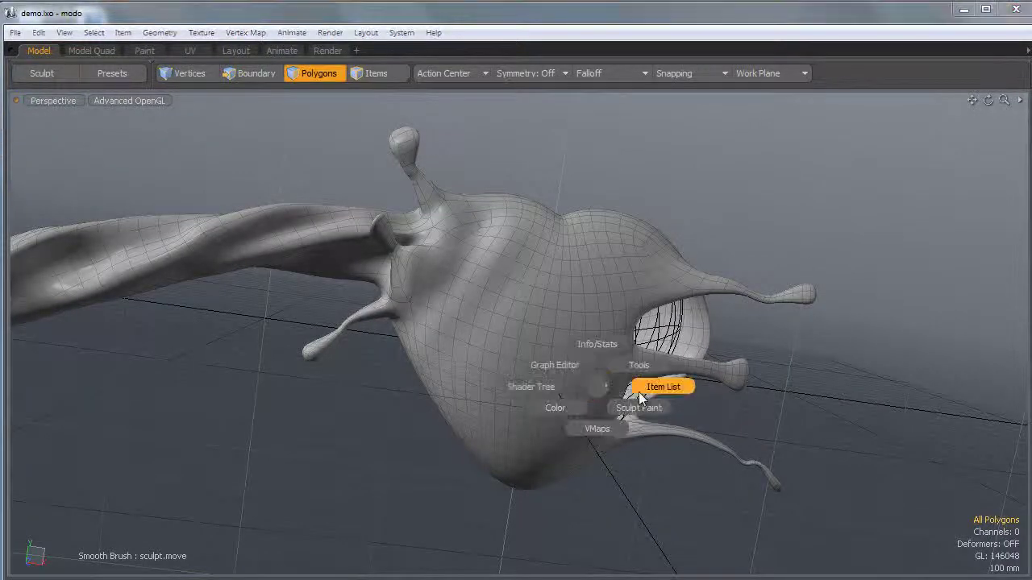
left_click(645, 433)
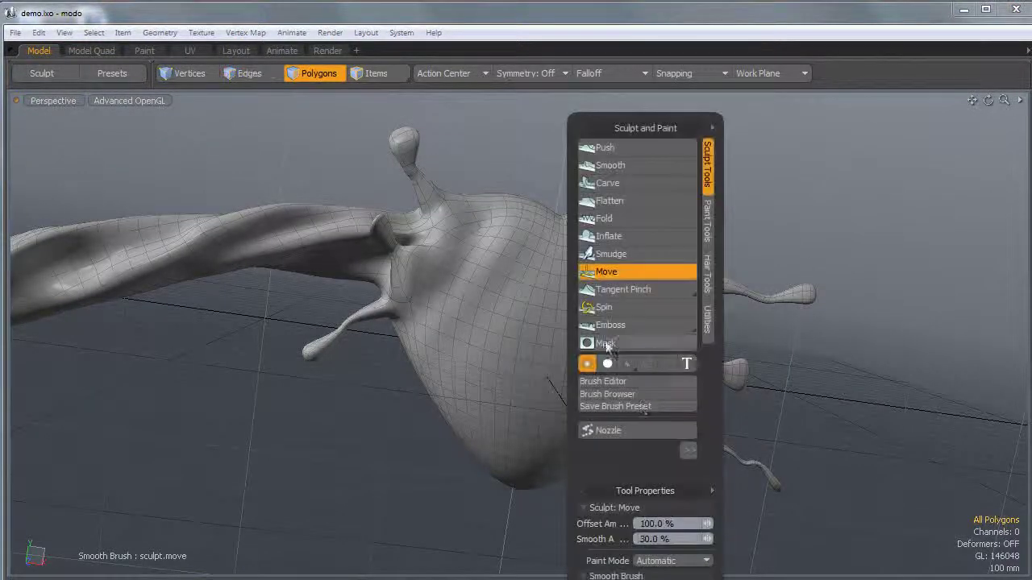
left_click(609, 236)
right_click_drag(419, 369, 395, 368)
left_click_drag(306, 335, 431, 304, "ctrl+alt")
scroll(431, 304, "up", 5)
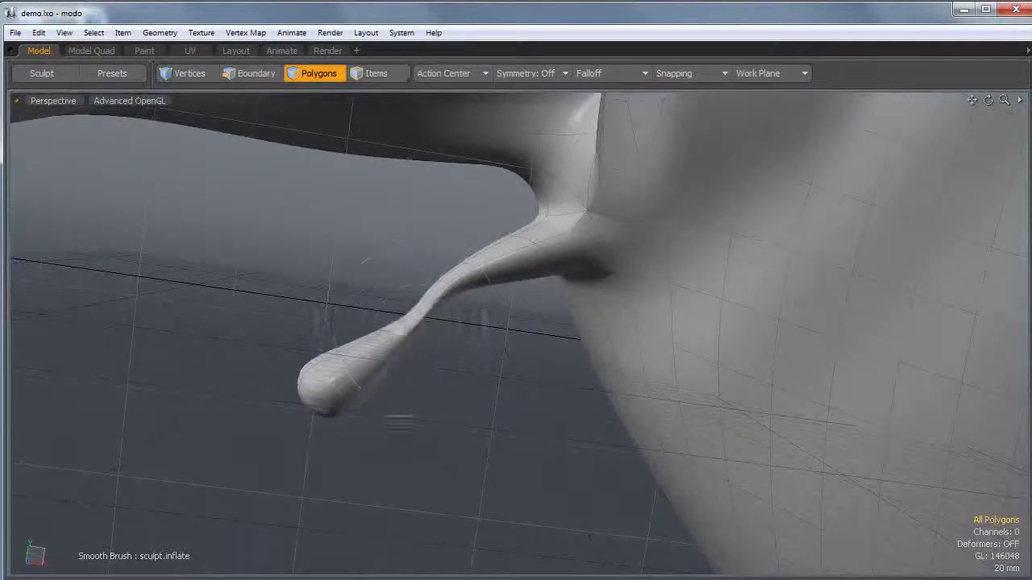
mouse_move(405, 341)
left_mouse_down()
mouse_move(454, 294)
mouse_move(371, 323)
left_mouse_up()
- Sculpt the short stub and the fold at its base beside the arm with Inflate strokes
left_click_drag(511, 269, 479, 360, "alt+shift")
mouse_move(478, 278)
left_mouse_down()
mouse_move(503, 325)
mouse_move(513, 284)
mouse_move(557, 209)
mouse_move(557, 311)
left_mouse_up()
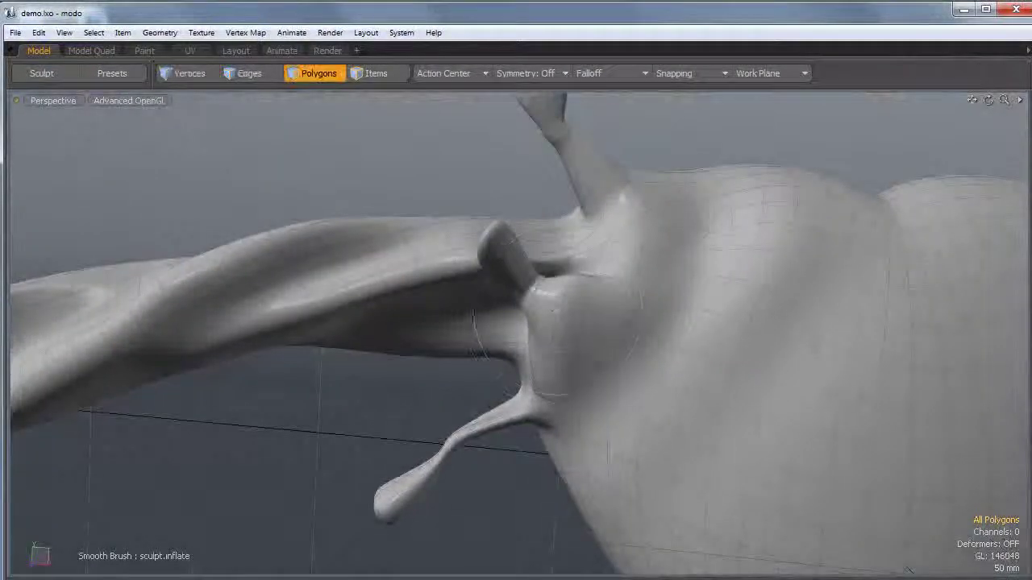
left_click_drag(513, 252, 550, 302)
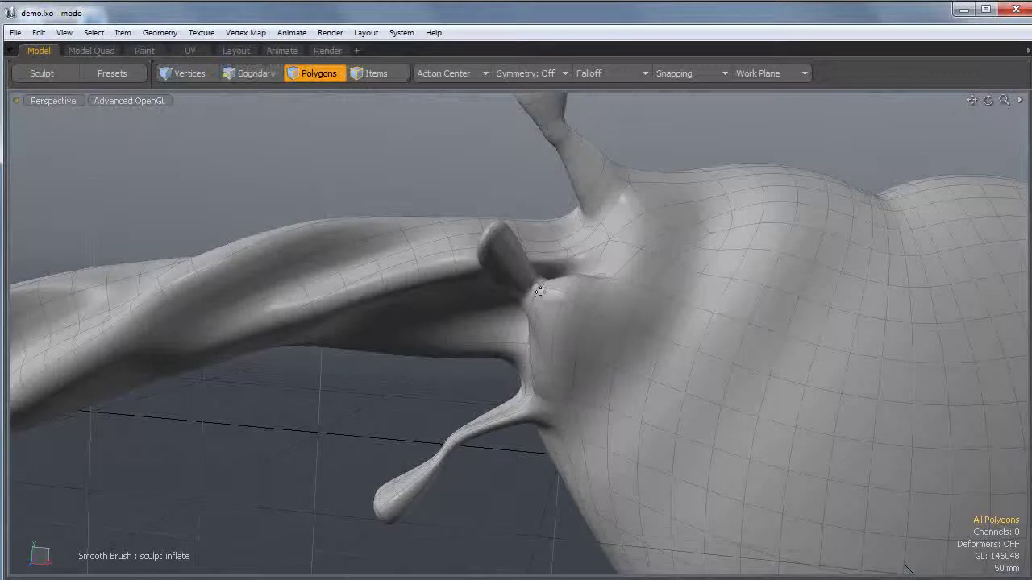
- Sculpt the tendrils at the heart's opening with Inflate strokes, rounding the middle tendril's tip into a bulb
mouse_move(629, 175)
left_mouse_down("alt")
mouse_move(607, 269)
mouse_move(556, 278)
mouse_move(555, 230)
left_mouse_up("alt")
key("alt")
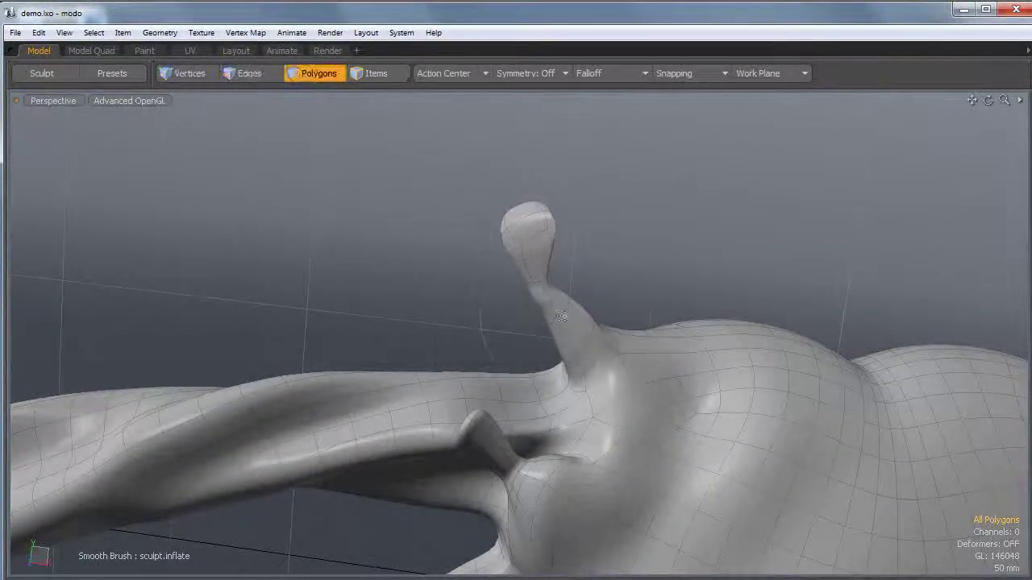
left_click_drag(677, 382, 757, 332, "alt")
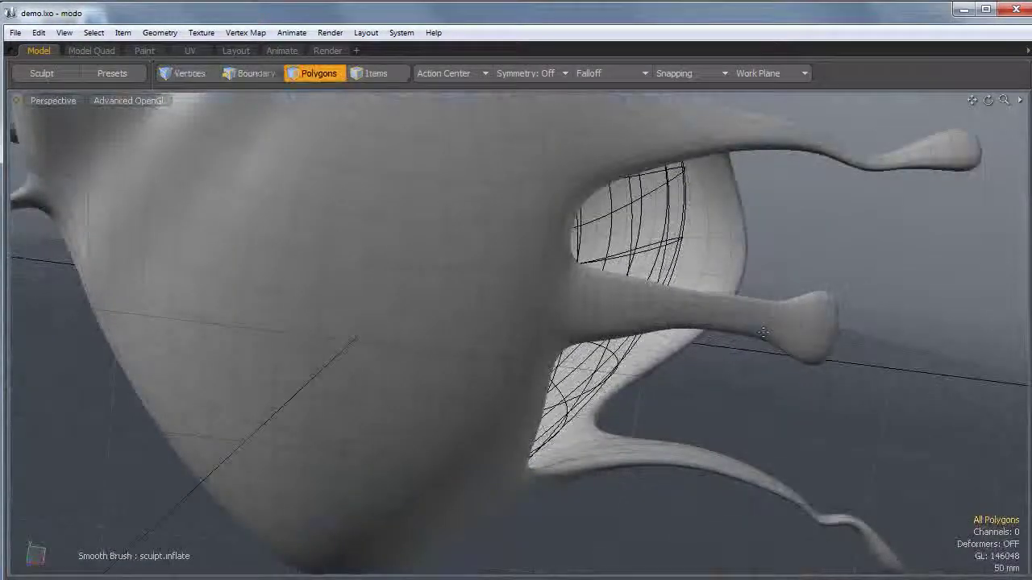
left_click_drag(895, 394, 758, 401, "alt")
mouse_move(845, 266)
left_mouse_down()
mouse_move(713, 335)
mouse_move(647, 392)
mouse_move(615, 327)
left_mouse_up()
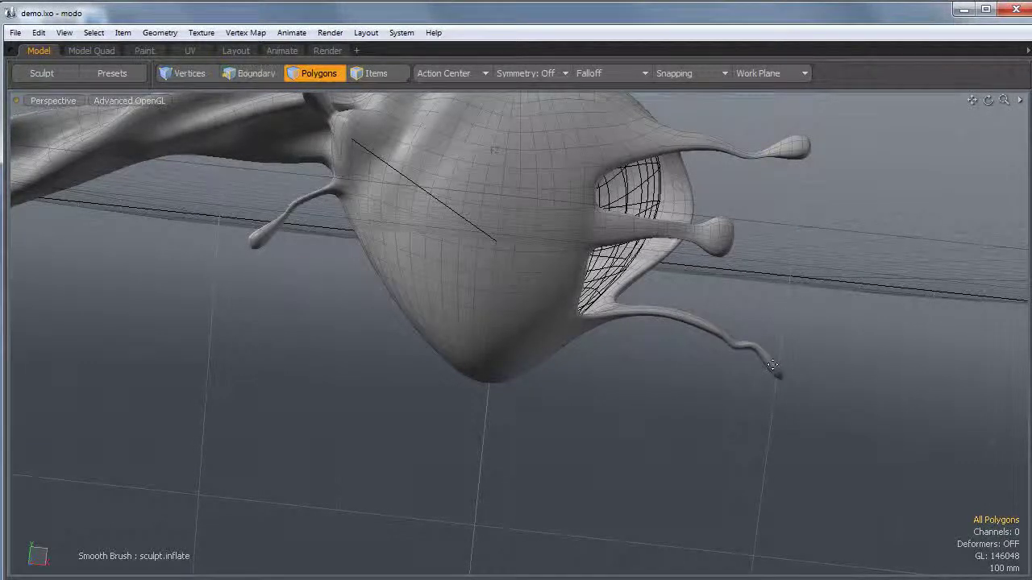
- Thicken the end of the lowest tendril at the heart's opening into an elongated bulb with Inflate strokes
left_click_drag(774, 369, 667, 360, "ctrl+alt")
left_click_drag(667, 359, 653, 406, "alt+shift")
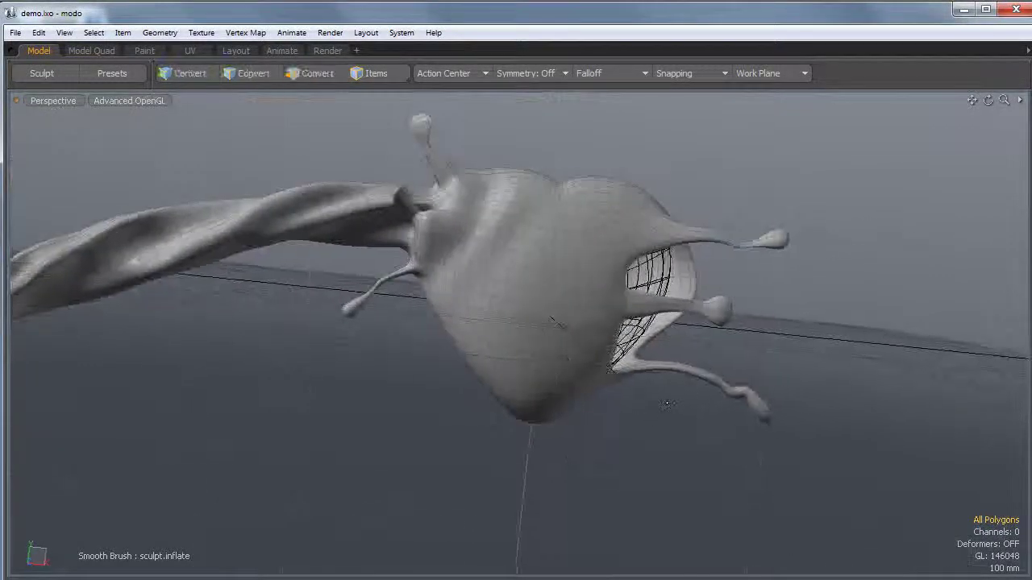
key("ctrl+space")
left_click(678, 467)
scroll(743, 403, "up", 3)
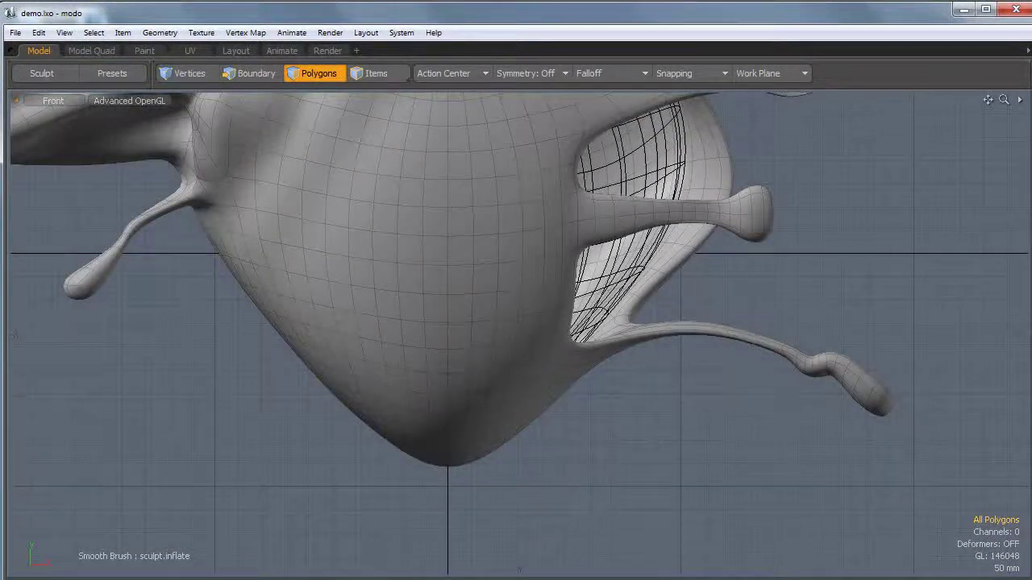
left_click_drag(704, 345, 718, 392, "ctrl+alt")
left_click_drag(718, 392, 723, 340, "alt+shift")
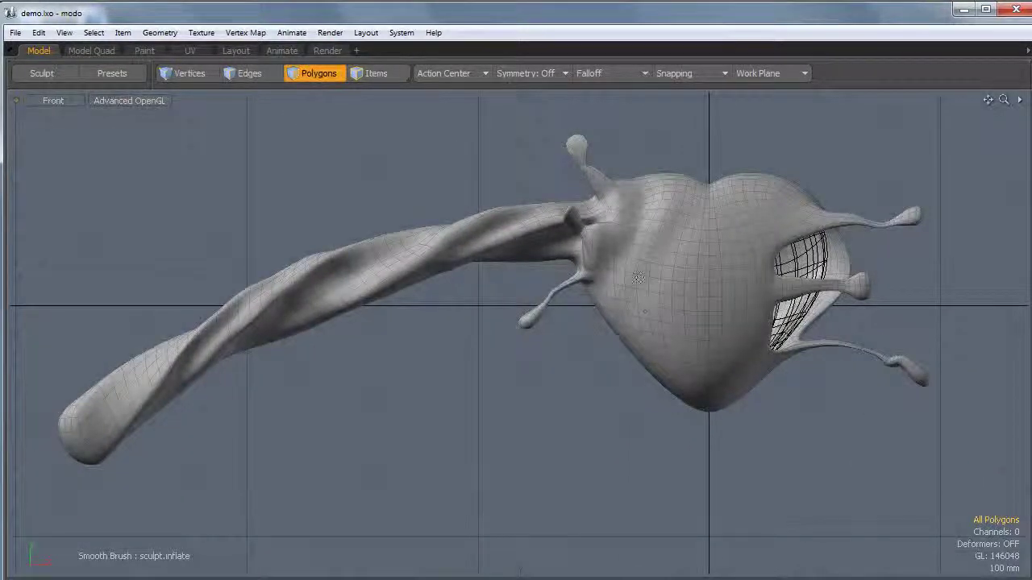
scroll(599, 353, "down", 2)
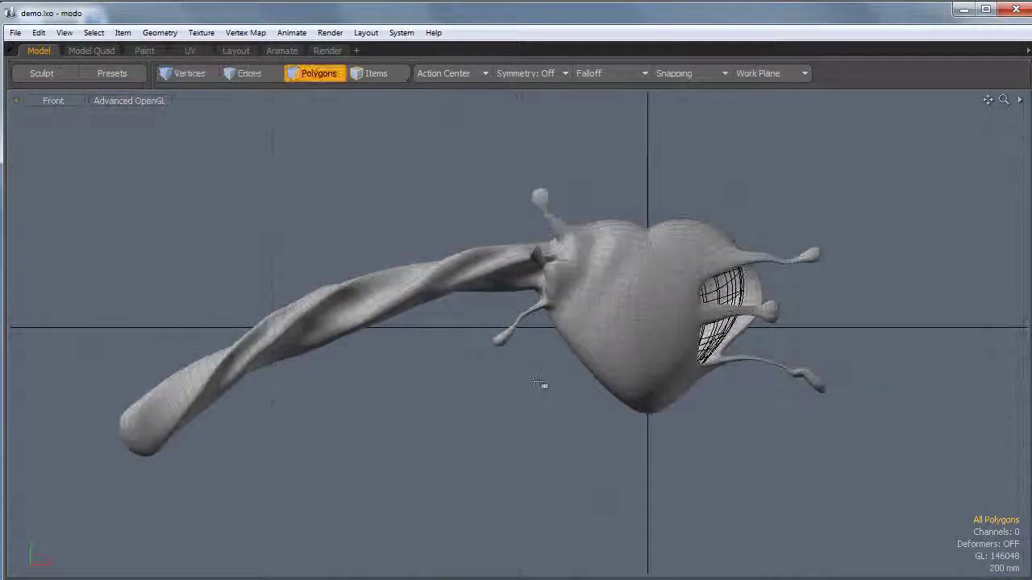
- Select the Cube and Cube (2) meshes together in the item list
key("ctrl+3")
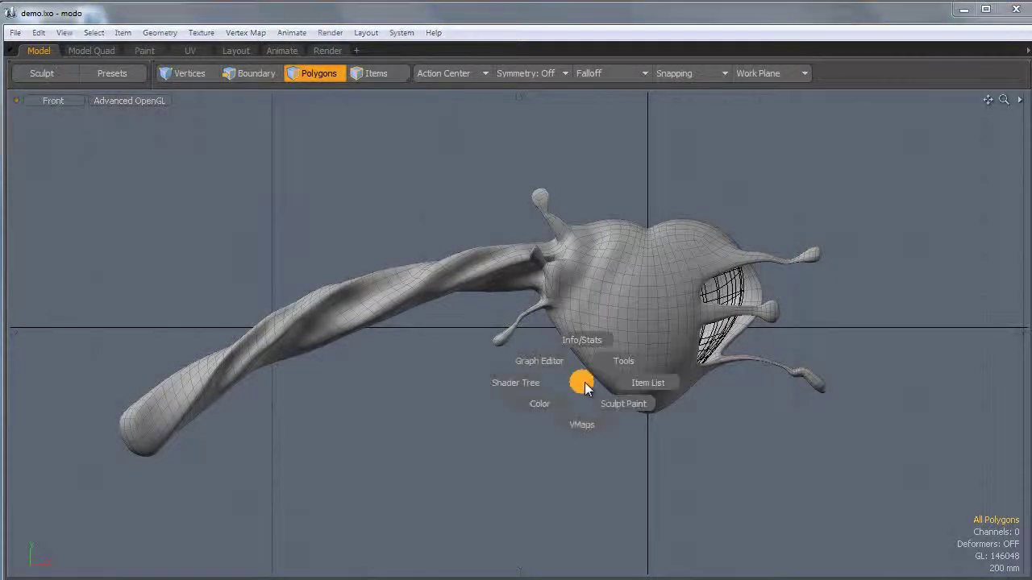
left_click(672, 350)
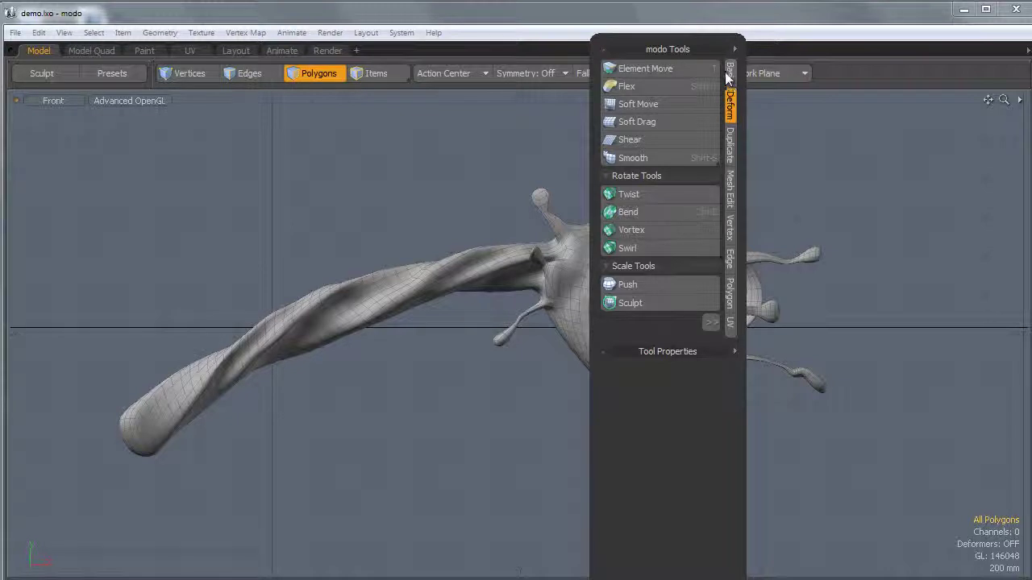
key("alt+space")
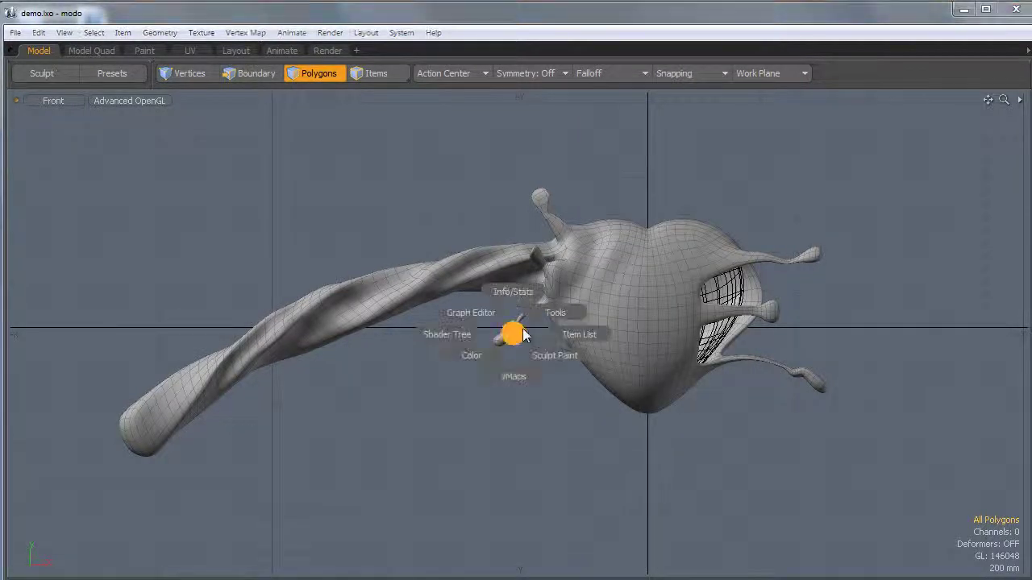
left_click(615, 332)
left_click(592, 79)
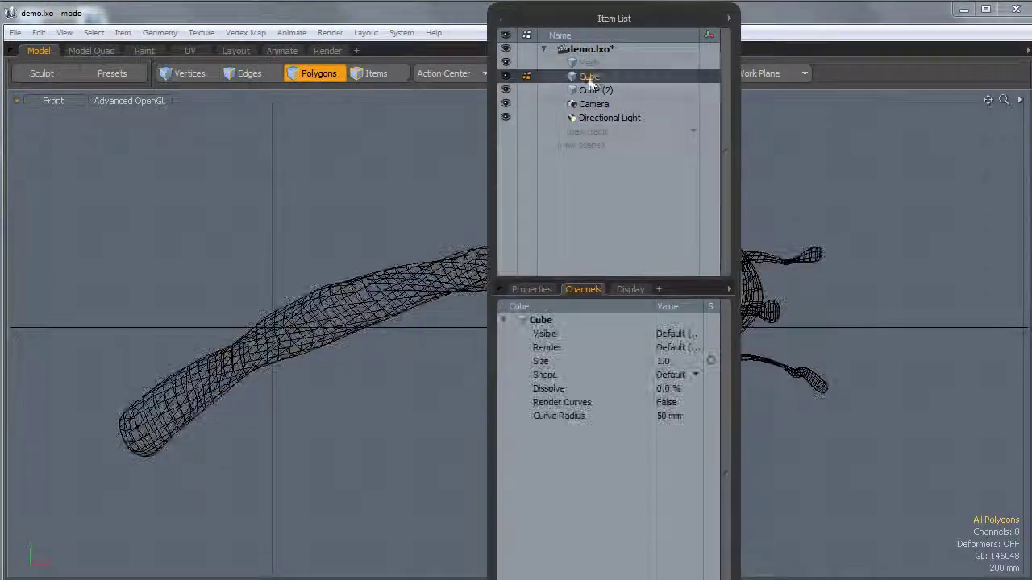
left_click(597, 89, "shift")
left_click(594, 77)
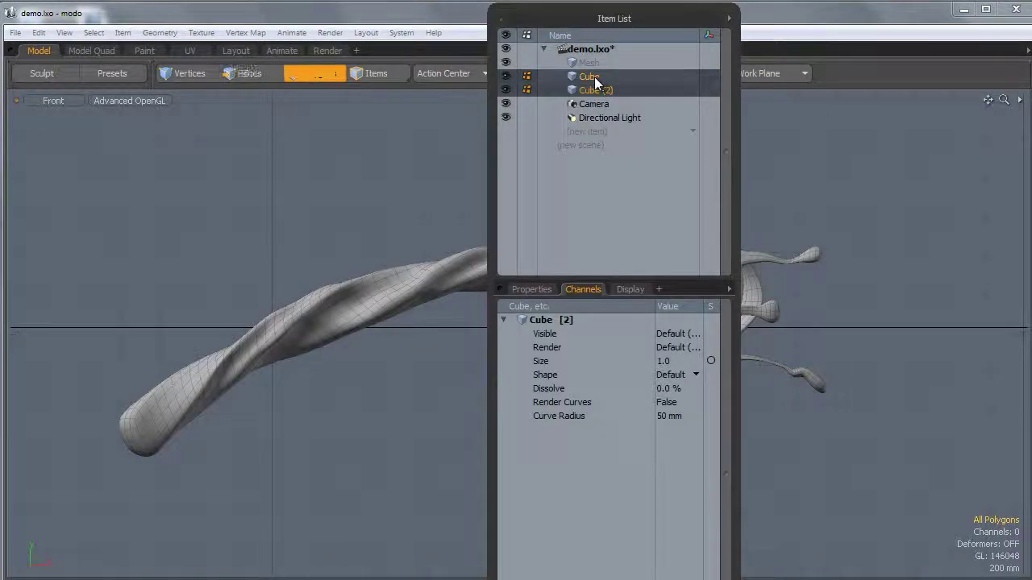
left_click(595, 89, "shift")
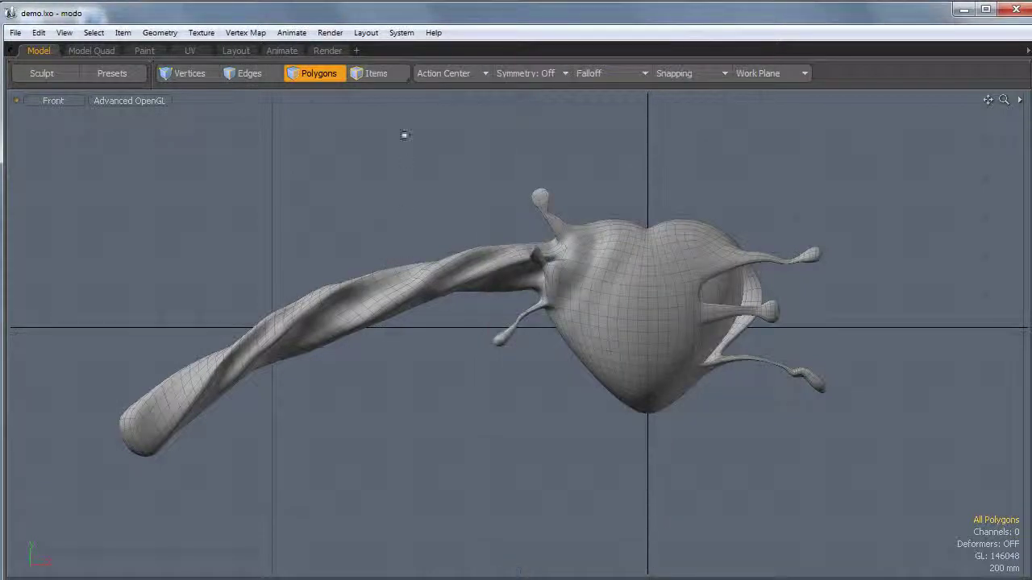
- Rotate both selected mesh items clockwise in the front view so the heart tilts and the arm lies nearly level, and deselect them
key("5")
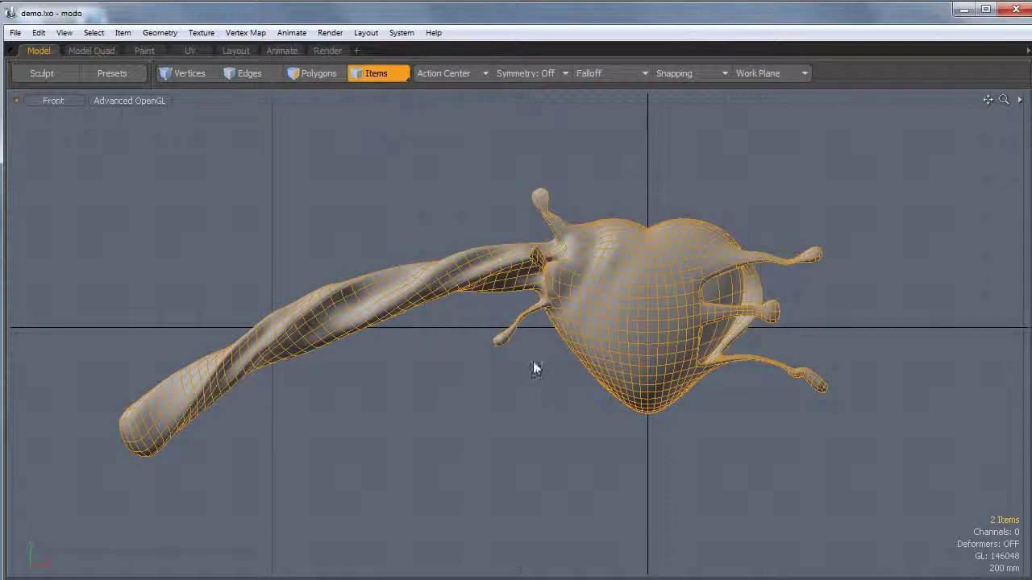
key("y")
left_click_drag(595, 247, 627, 251)
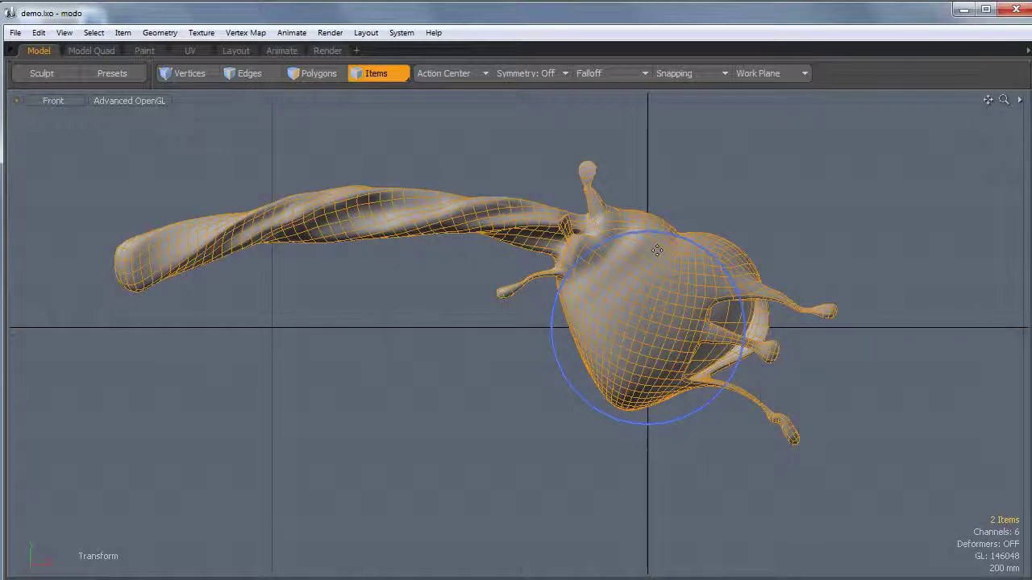
mouse_move(665, 240)
left_mouse_down()
mouse_move(659, 251)
mouse_move(662, 234)
left_mouse_up()
left_click(680, 195)
- Add a unit cube as a new item and turn it into a rounded subdivision surface
left_click_drag(650, 223, 632, 293, "ctrl+alt")
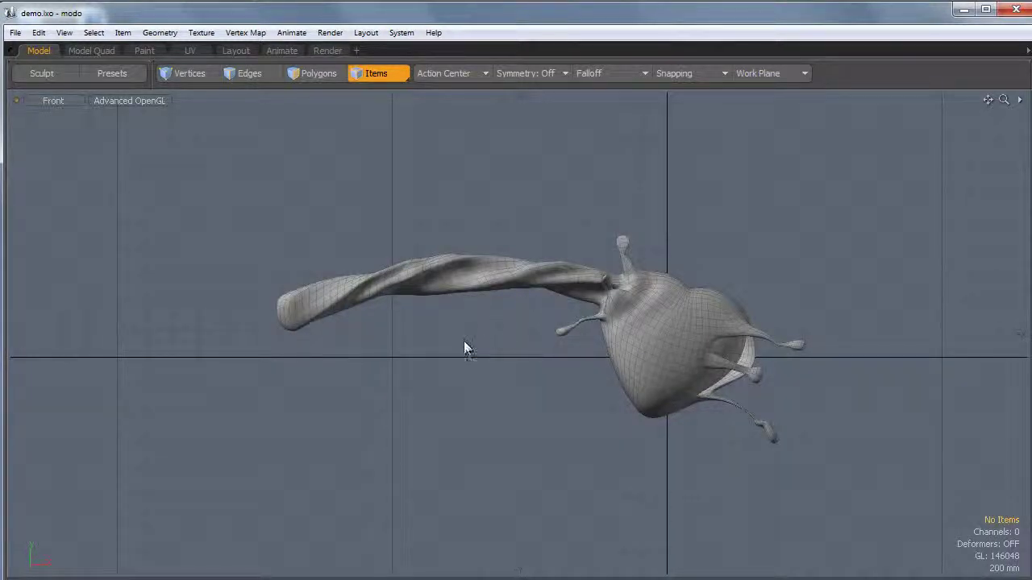
key("ctrl+3")
left_click(550, 343)
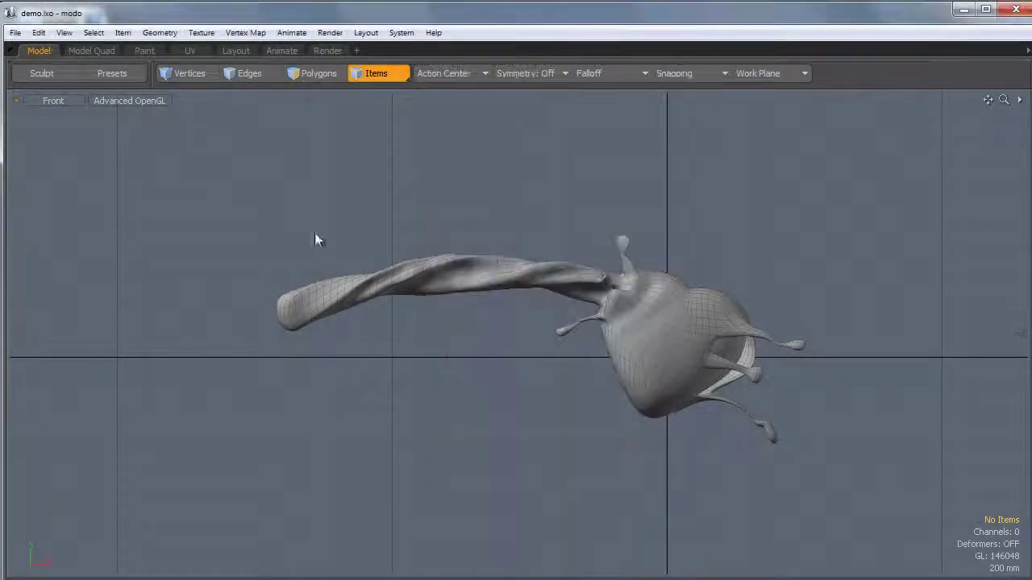
key("ctrl+grave")
left_click(410, 233)
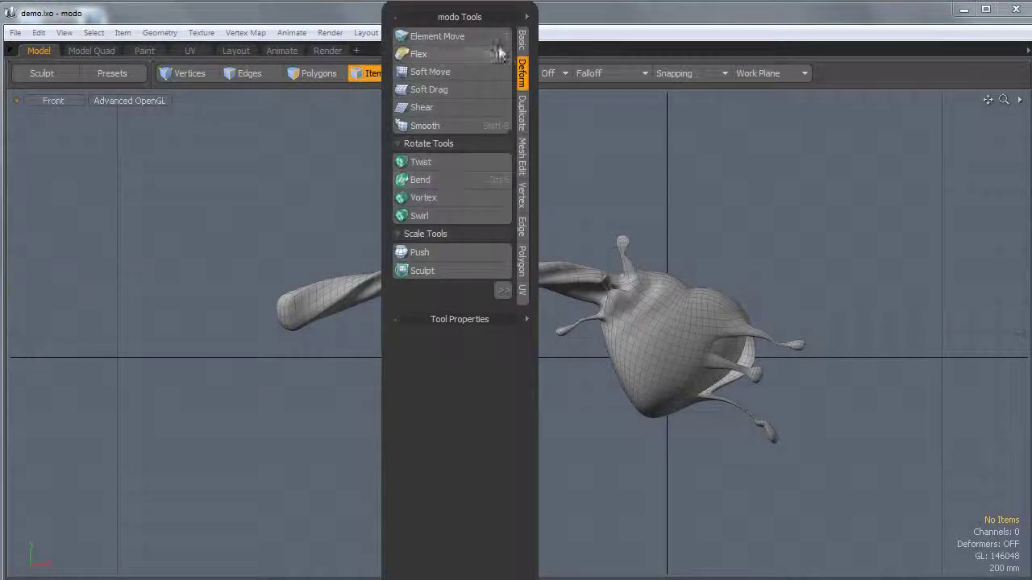
left_click(523, 39)
left_click(405, 41)
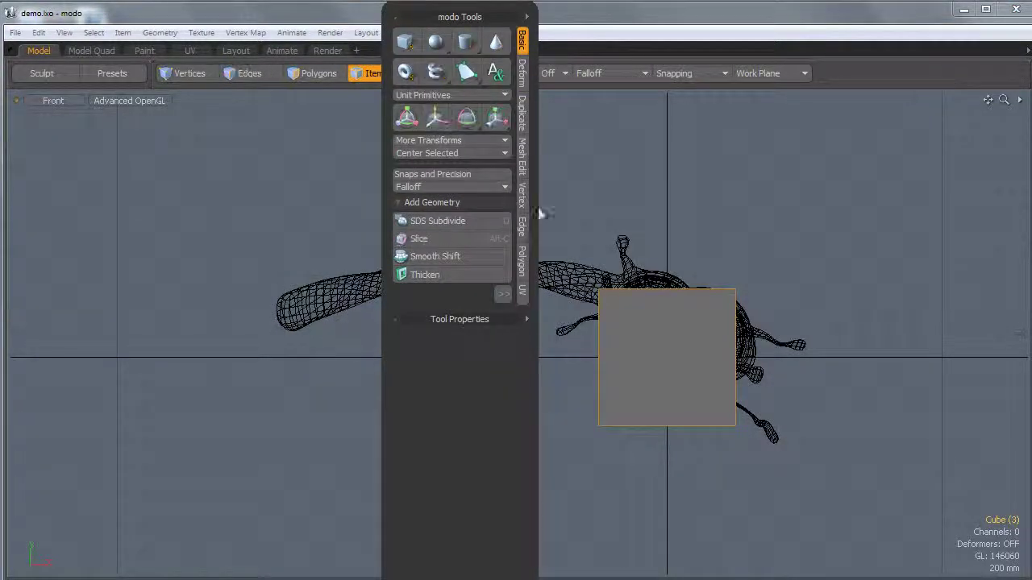
key("Tab")
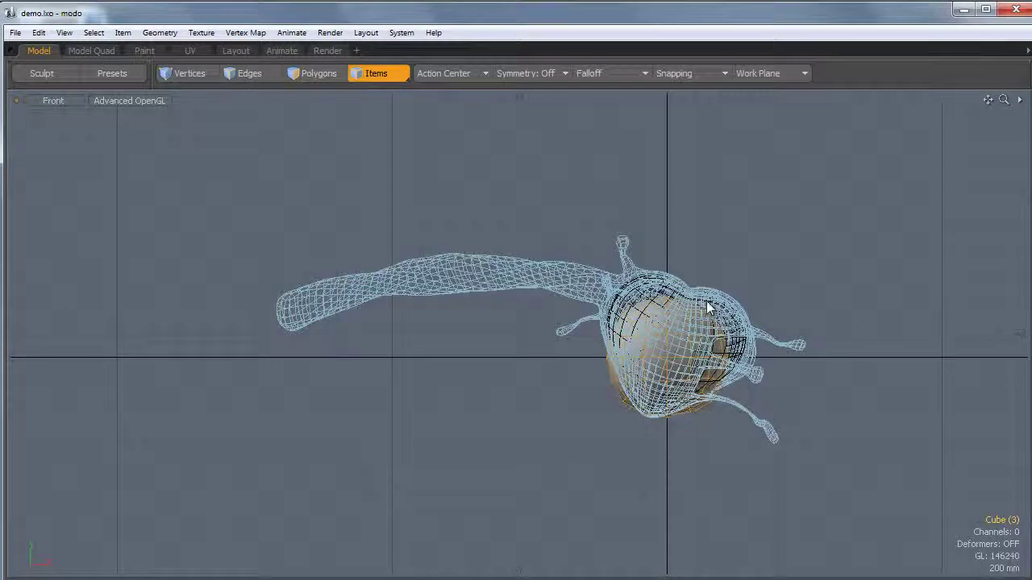
- Move the rounded cube above the arm's free end and scale it along its Z axis into a flattened disc
key("w")
left_click_drag(744, 280, 463, 122)
key("ctrl+space")
left_click(525, 175)
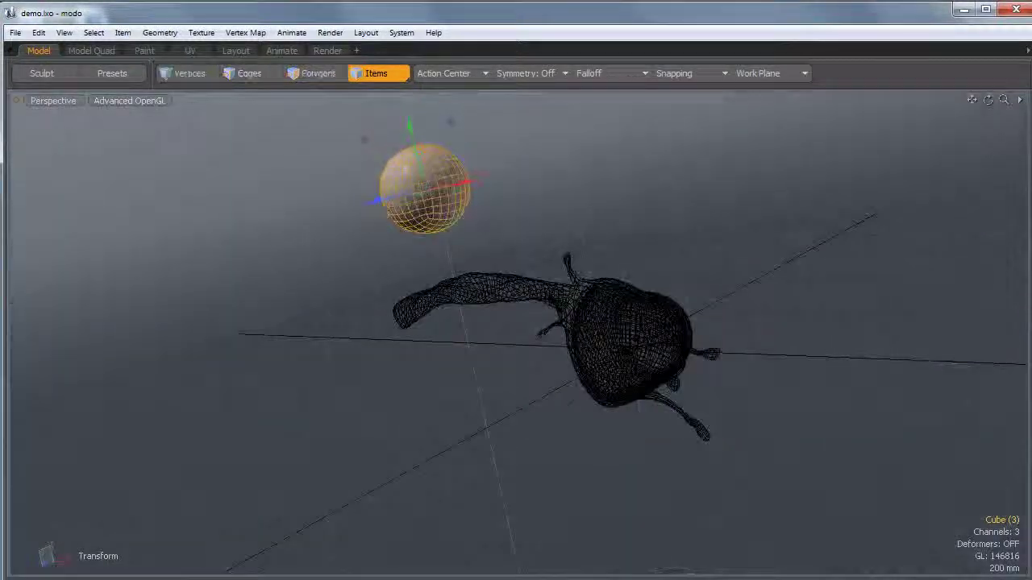
key("e")
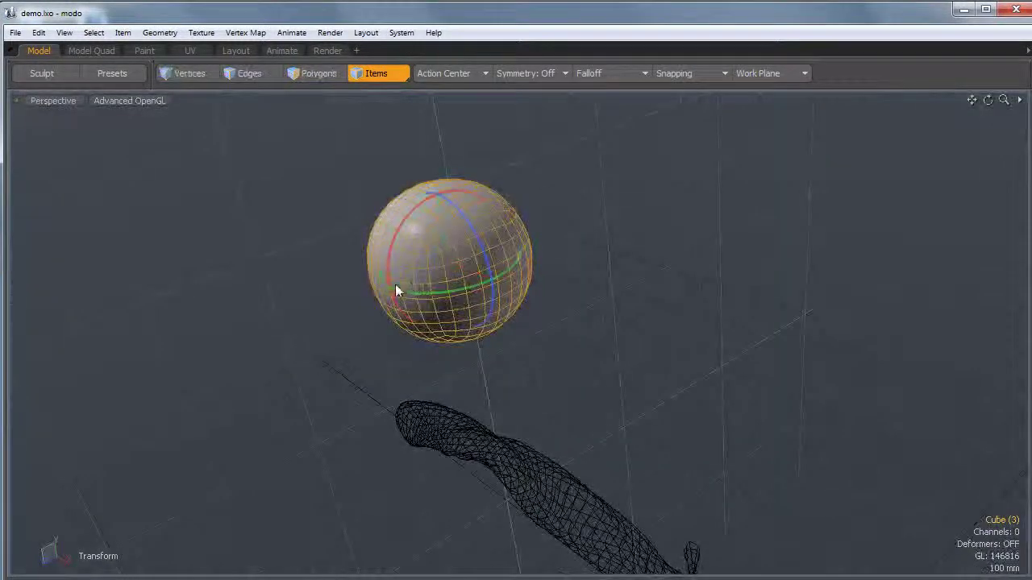
key("r")
left_click_drag(396, 284, 432, 266)
left_click_drag(589, 235, 516, 299, "alt")
scroll(429, 273, "up", 2)
left_click_drag(419, 279, 428, 275)
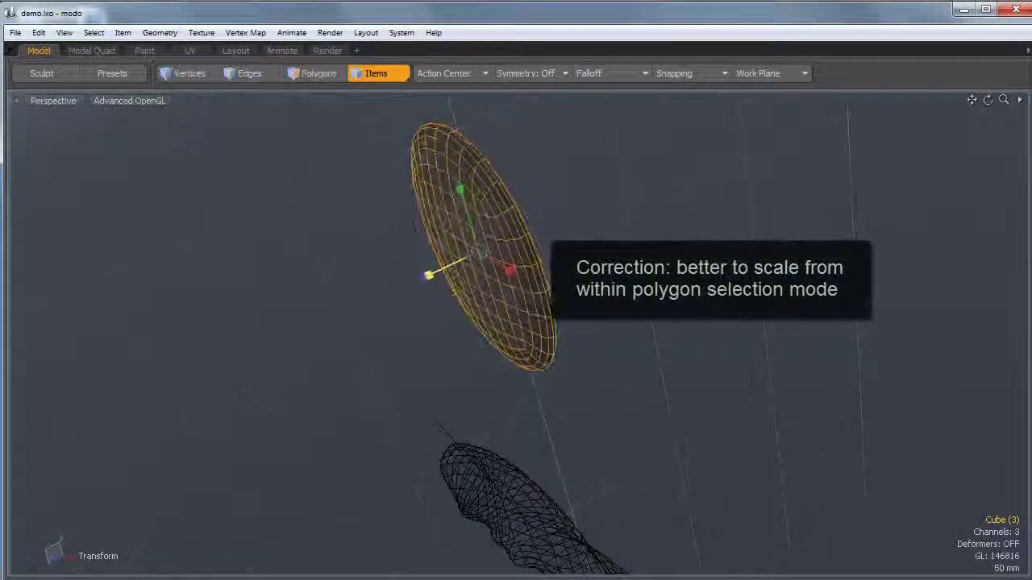
left_click_drag(457, 266, 516, 290, "alt")
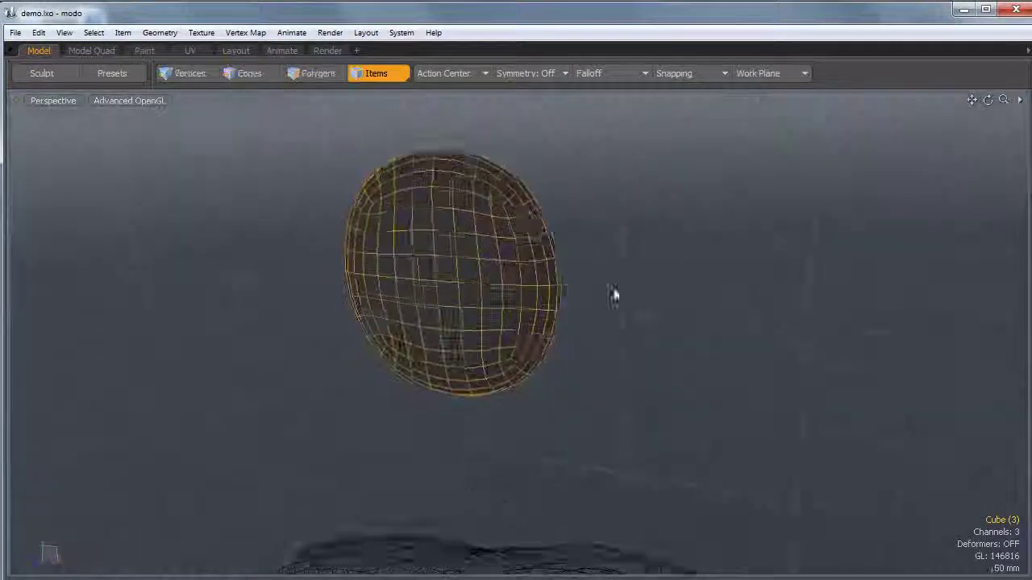
left_click_drag(613, 292, 553, 316, "alt")
- Pull two lobes out of the disc's edge in the front view with an enlarged Move brush
key("ctrl+space")
left_click(613, 370)
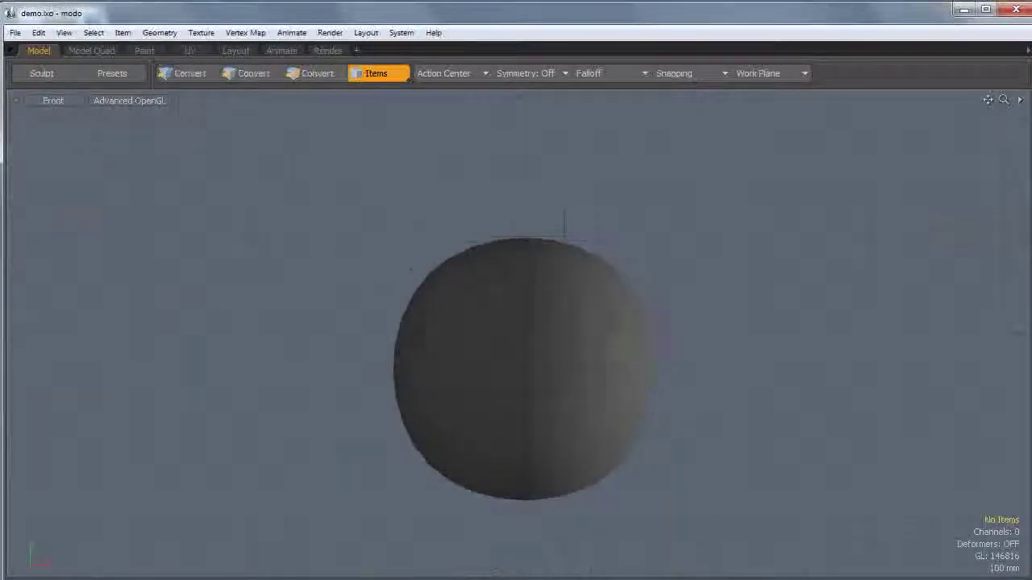
left_click(318, 75)
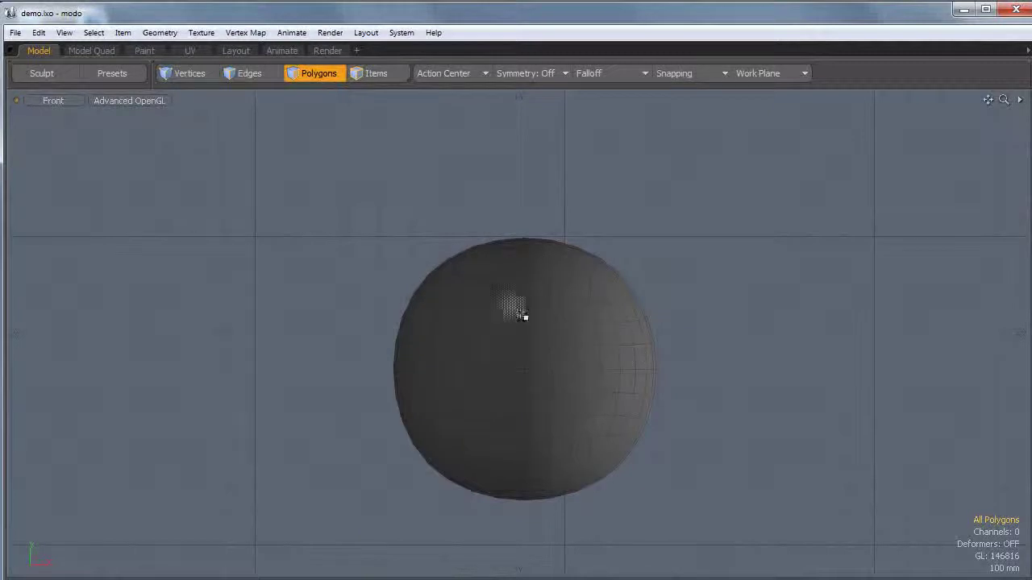
key("ctrl+Tab")
left_click(564, 389)
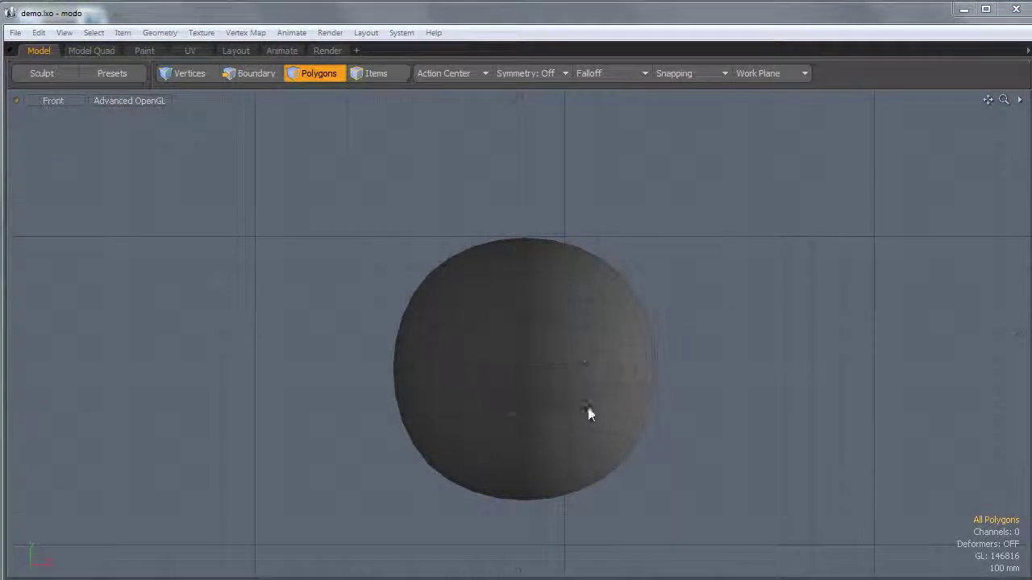
left_click(552, 258)
left_click(527, 349)
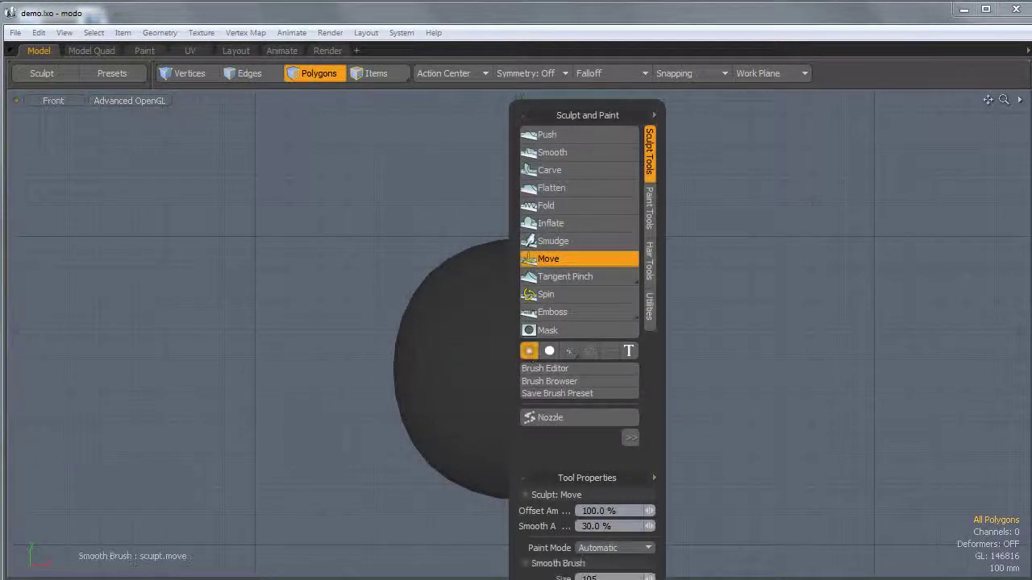
left_click_drag(622, 276, 625, 308)
mouse_move(643, 356)
right_mouse_down()
mouse_move(726, 355)
mouse_move(701, 354)
right_mouse_up()
left_click_drag(643, 357, 717, 349)
left_click_drag(631, 445, 578, 423)
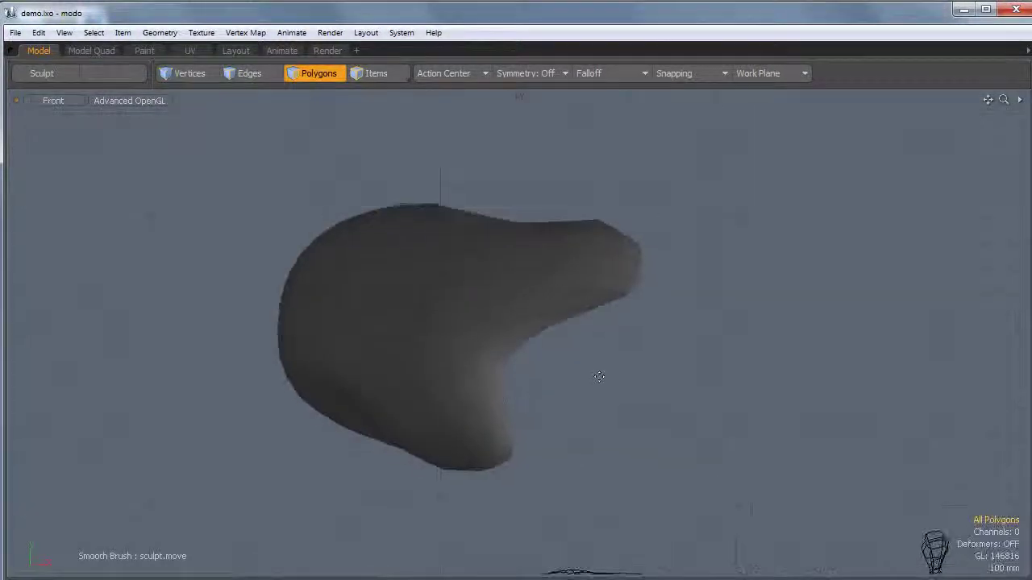
- Switch to the Inflate brush, reduce its size and sculpt along the inner edge between the two lobes
left_click_drag(540, 323, 442, 342, "alt")
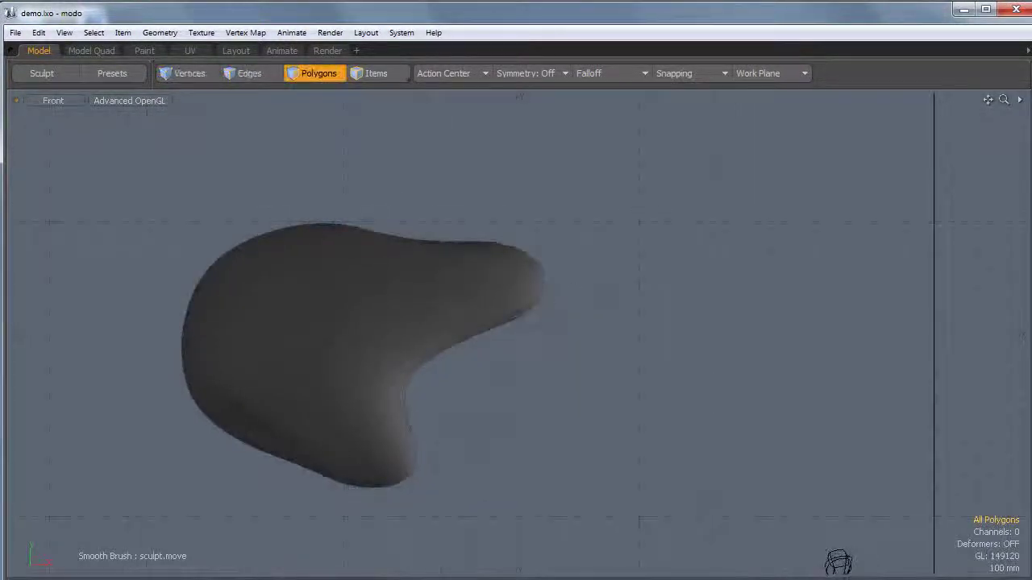
right_click(443, 367)
key("ctrl+3")
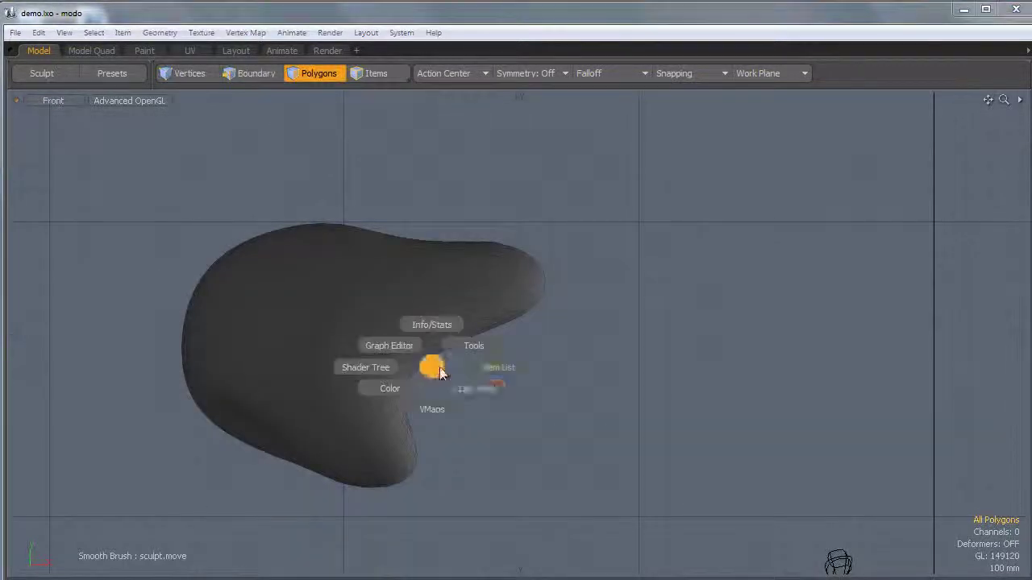
left_click(476, 390)
left_click(468, 223)
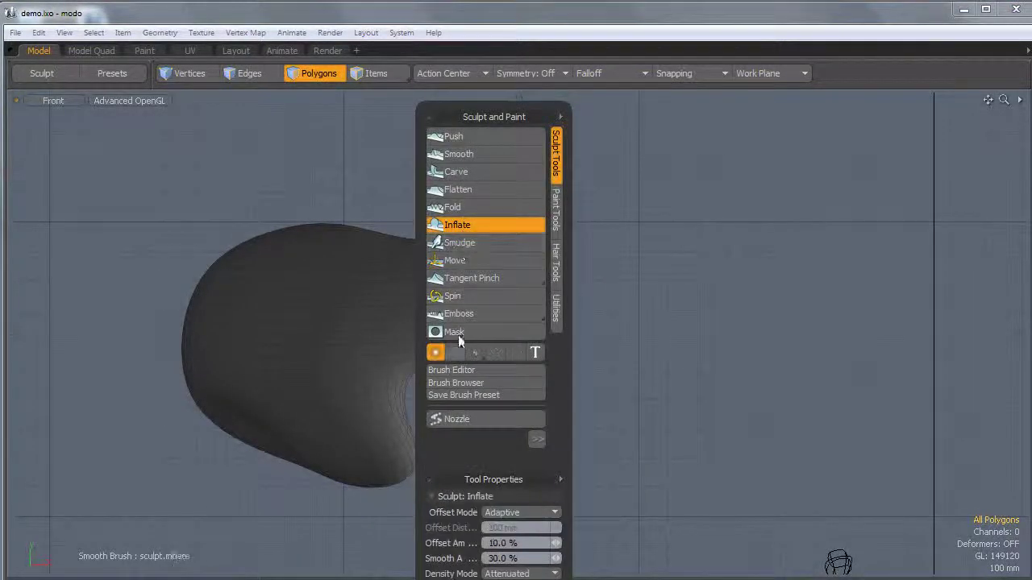
mouse_move(367, 361)
right_mouse_down()
mouse_move(398, 360)
mouse_move(182, 361)
right_mouse_up()
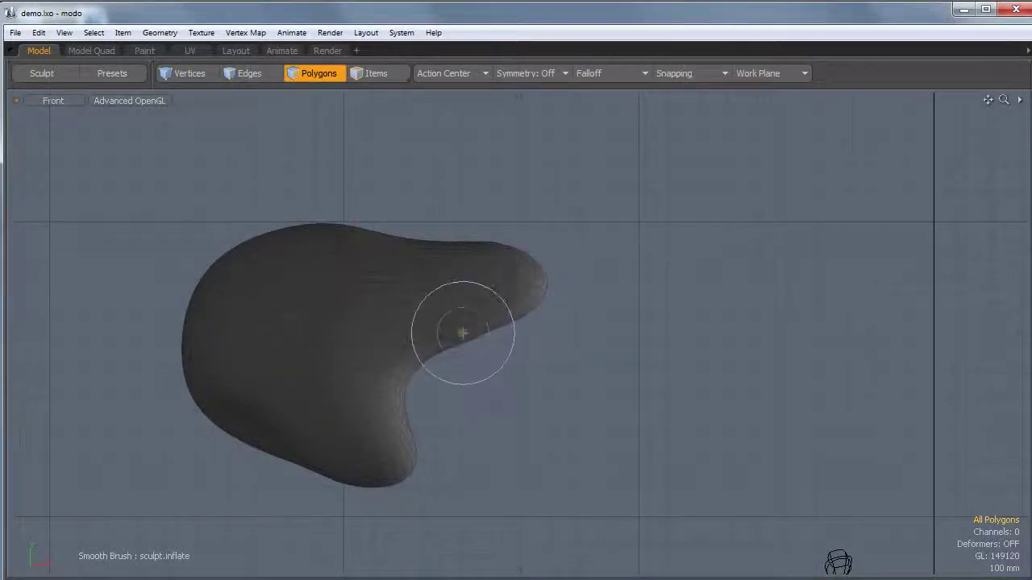
left_click_drag(438, 345, 663, 222, "ctrl+alt")
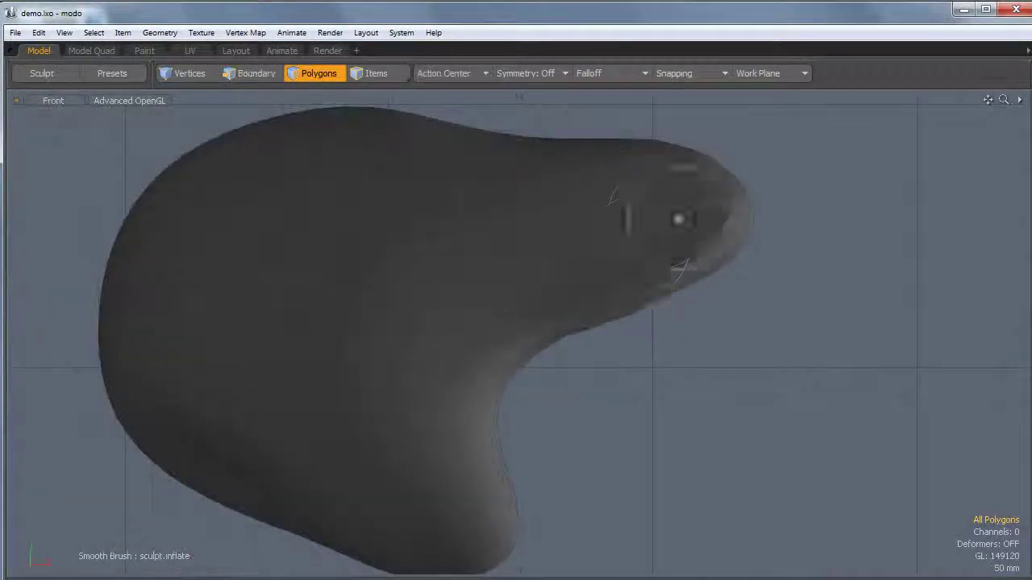
left_click_drag(427, 377, 435, 445)
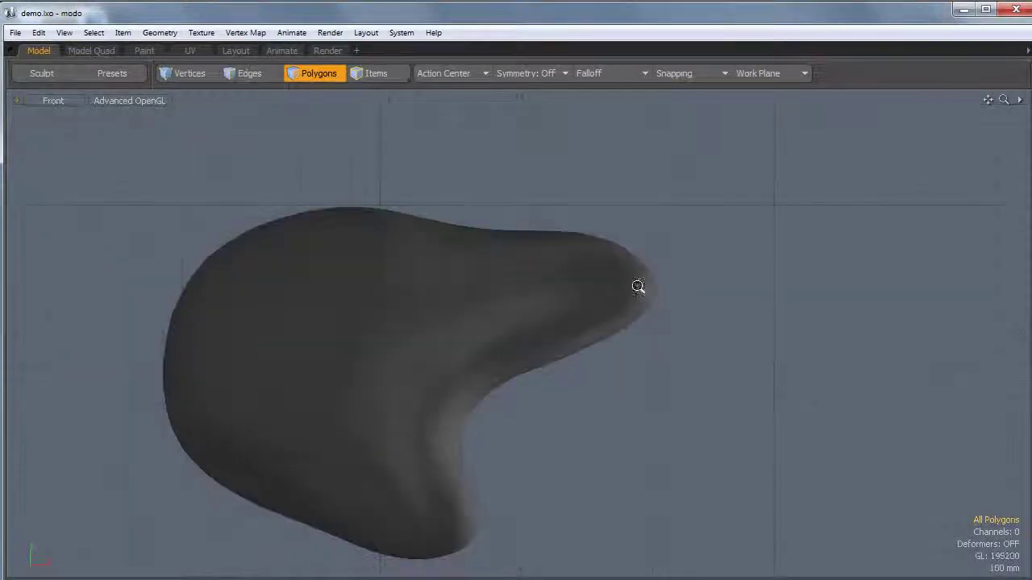
- Select the polygons at the upper lobe's tip, bevel them outward into a long tendril and expand the polygon selection
scroll(643, 286, "up", 2)
left_click_drag(654, 285, 661, 305)
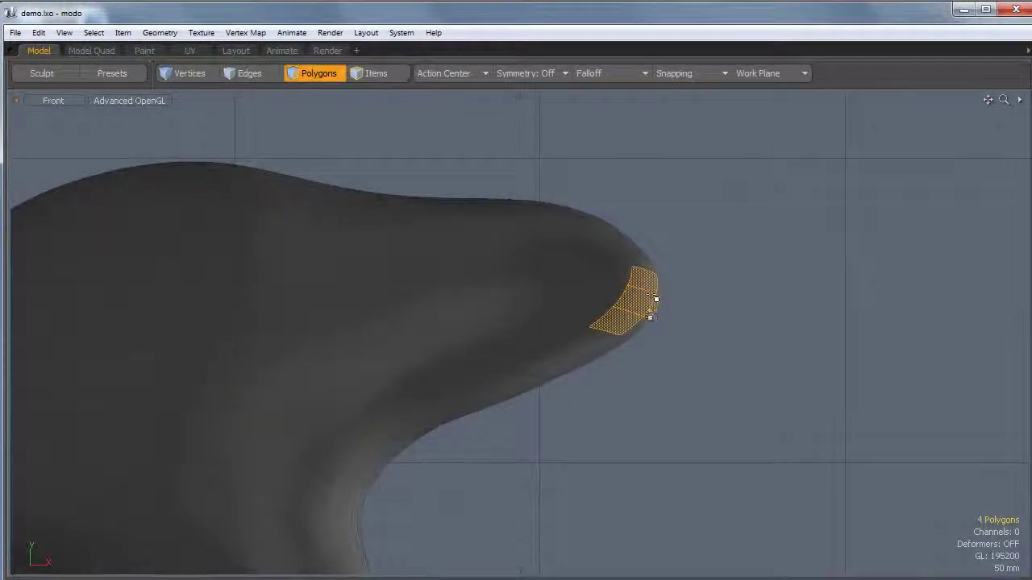
left_click(701, 315)
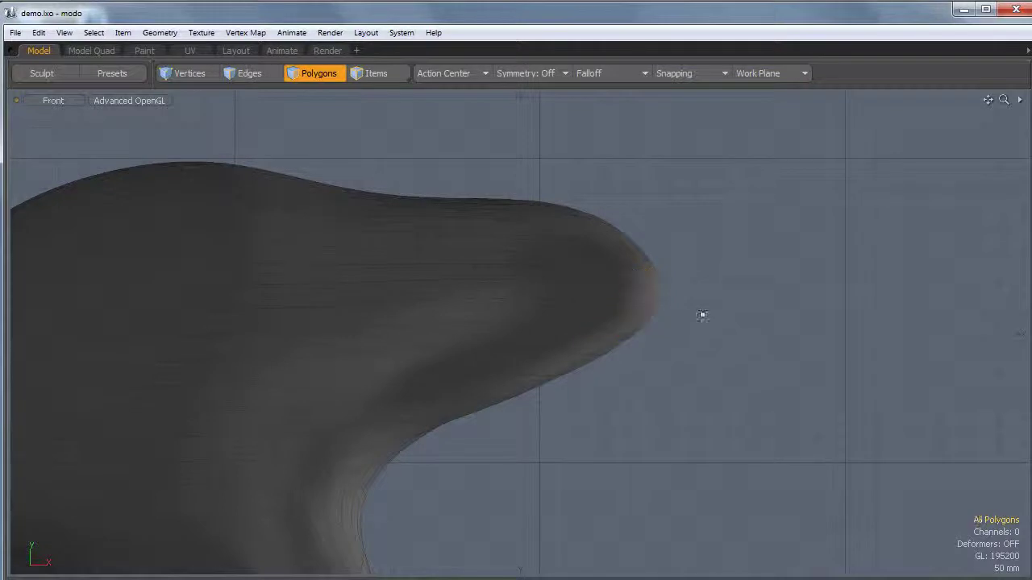
left_click_drag(661, 291, 623, 330)
key("b")
left_click_drag(661, 290, 1026, 300)
key("shift+Up")
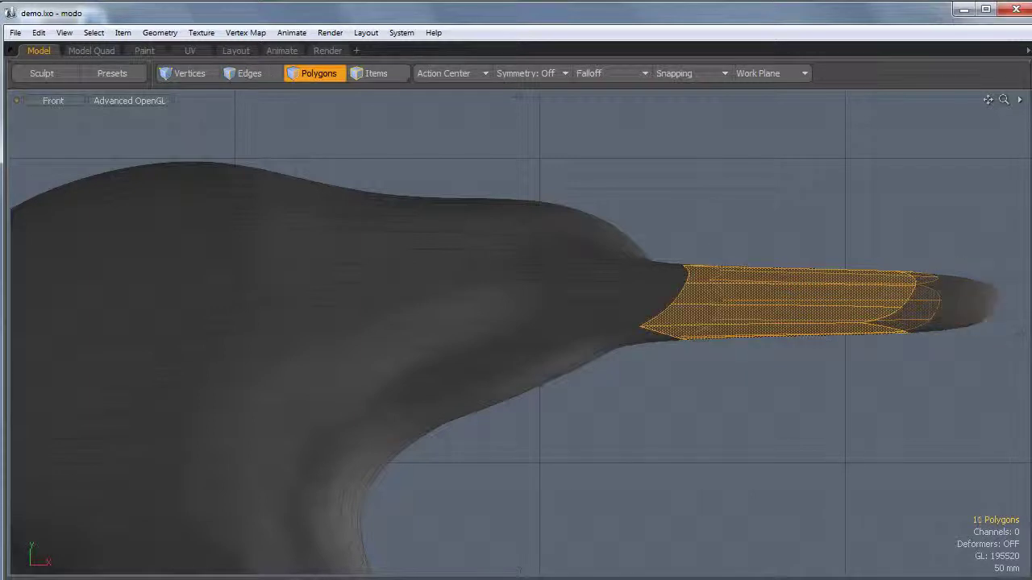
- Loop-slice the upper lobe's tendril, shrink the selection to its middle, thin that section by scaling and stretch it along X
key("alt+c")
left_click(797, 344)
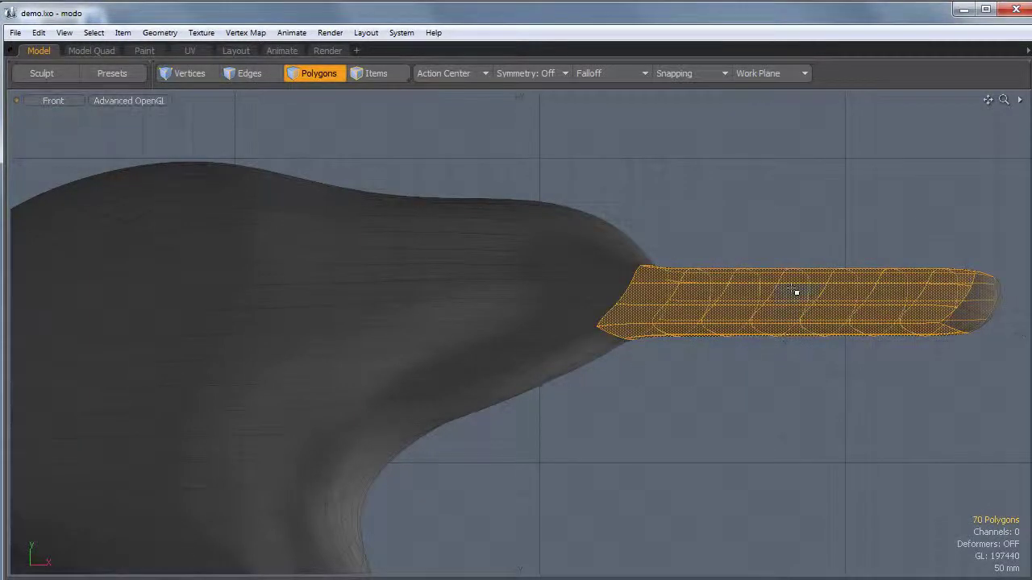
key("shift+Down")
key("shift+Down")
left_click_drag(801, 211, 799, 271)
key("e")
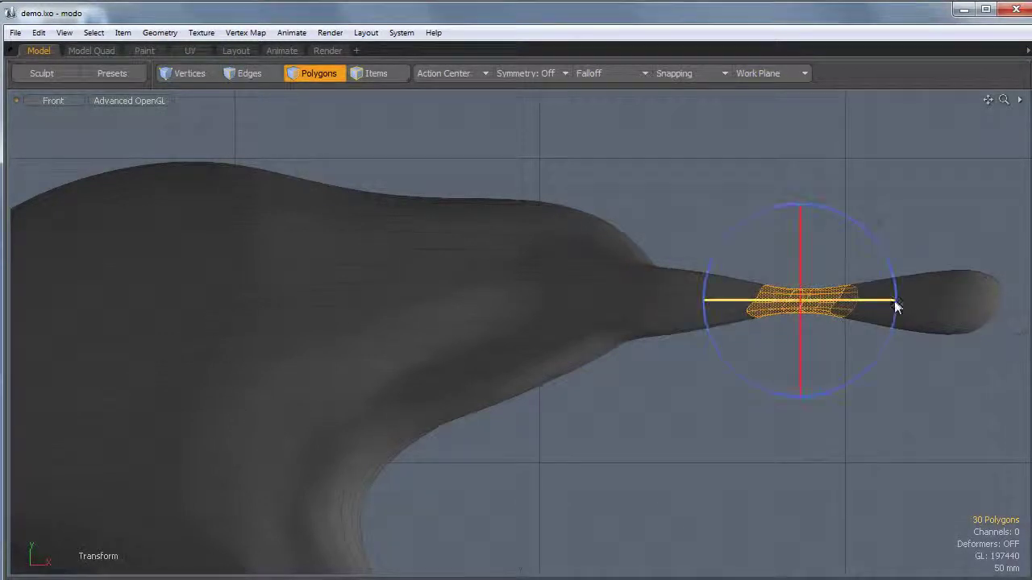
key("r")
left_click_drag(893, 300, 953, 301)
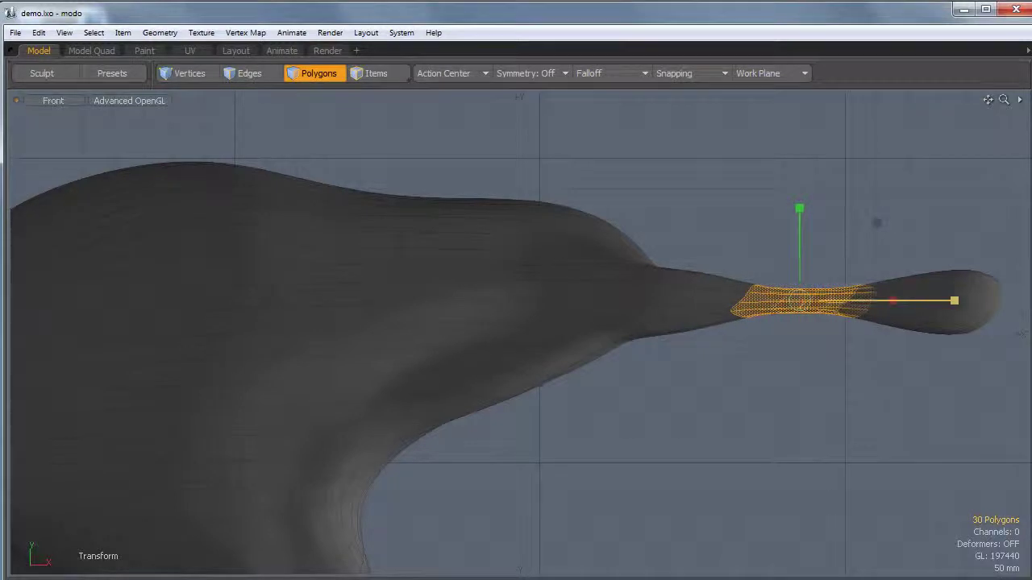
- Expand the selection over the whole tendril and use Bend from its base to curve it
key("shift+Up")
key("shift+Up")
key("shift+Up")
key("shift+Down")
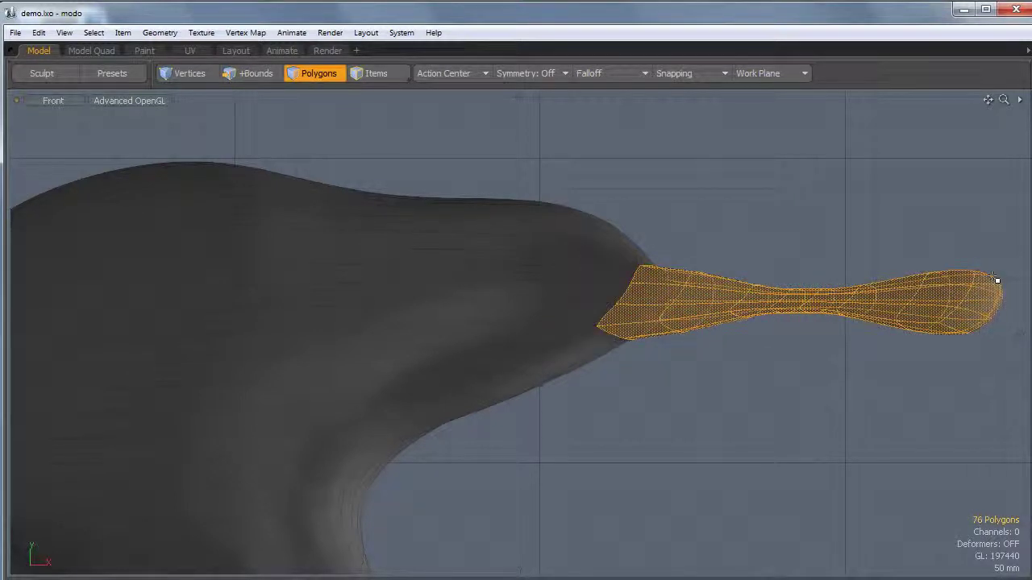
key("shift+b")
left_click(654, 294)
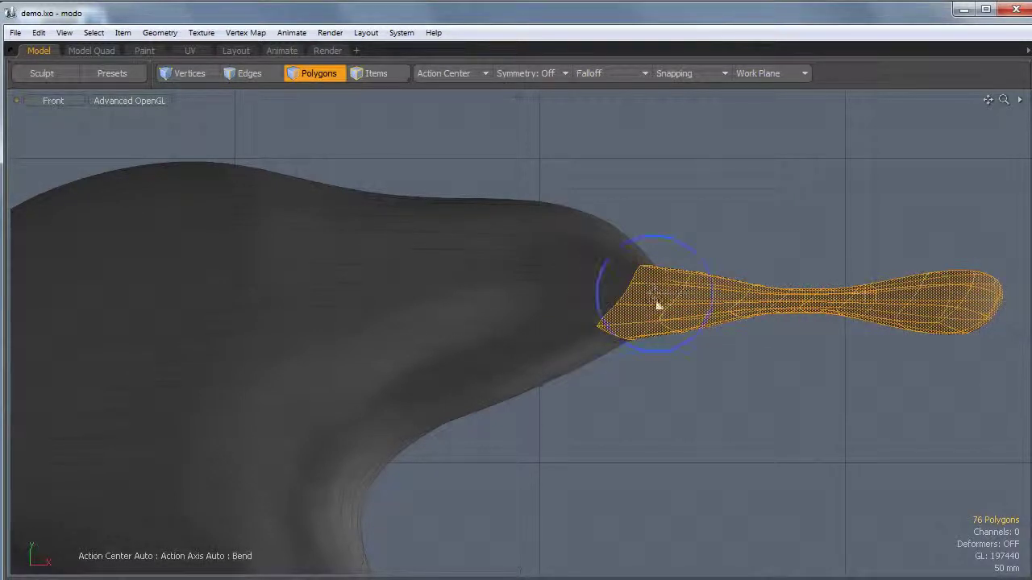
left_click_drag(703, 266, 863, 293)
key("space")
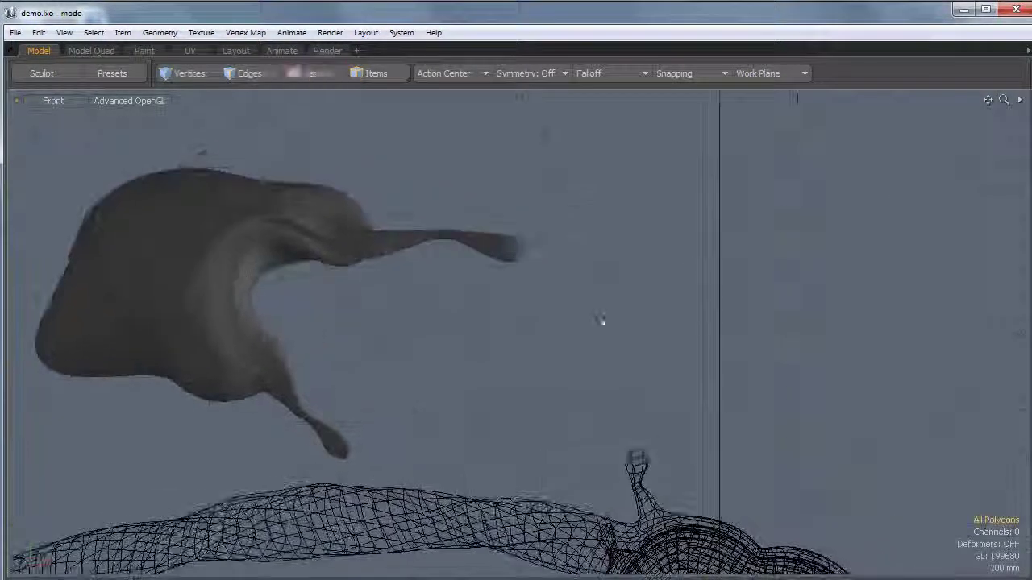
- Create a small cube just beyond the upper tendril's tip and move it into line with the tendril
key("ctrl+space")
left_click(686, 249)
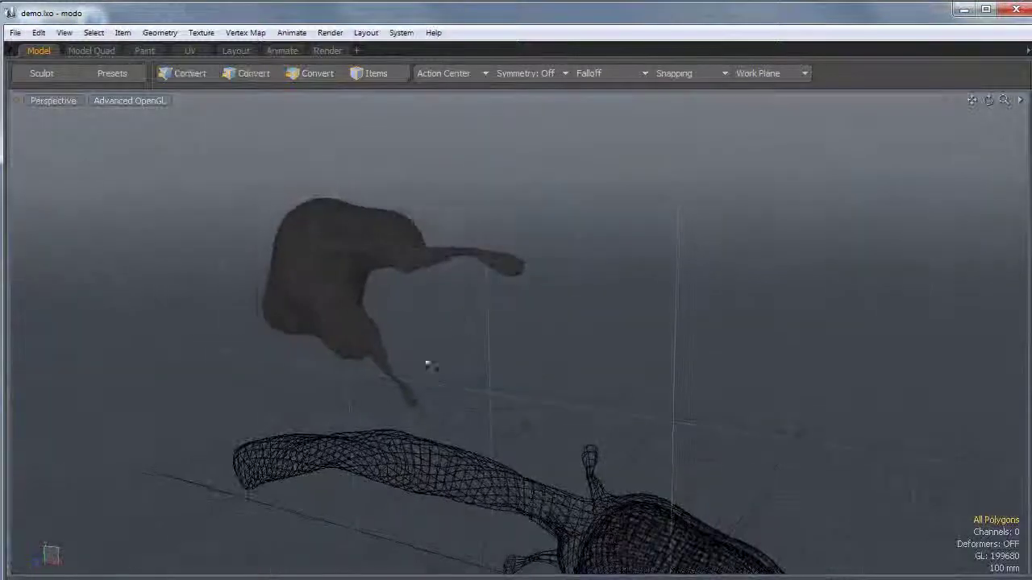
key("ctrl+Tab")
left_click(618, 230)
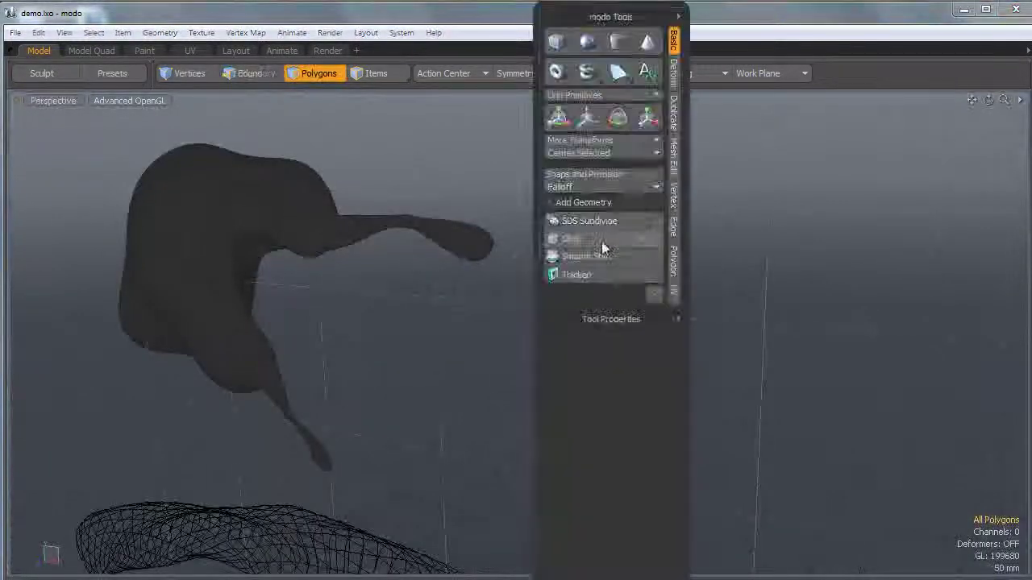
left_click(556, 44)
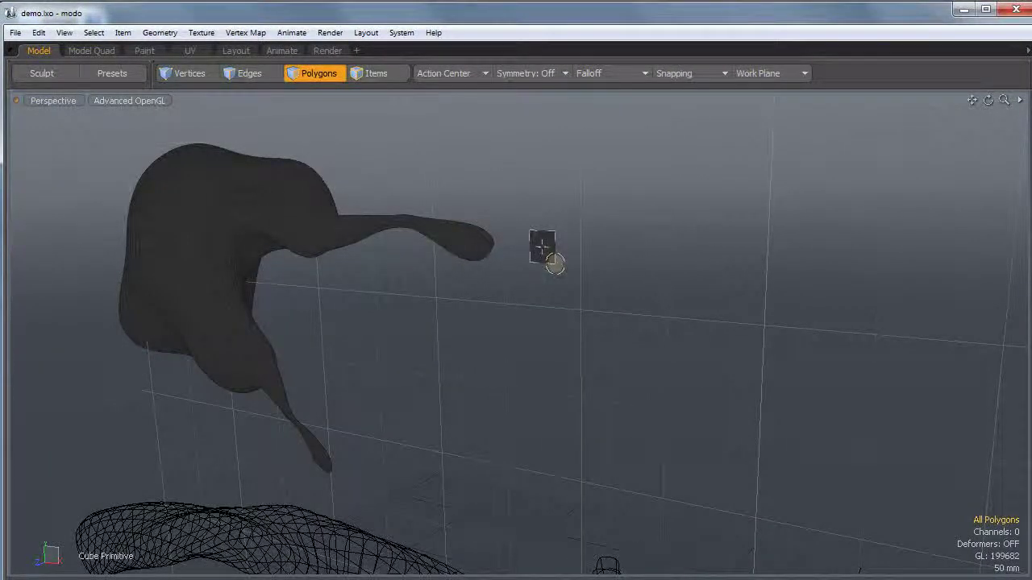
left_click_drag(541, 244, 544, 242)
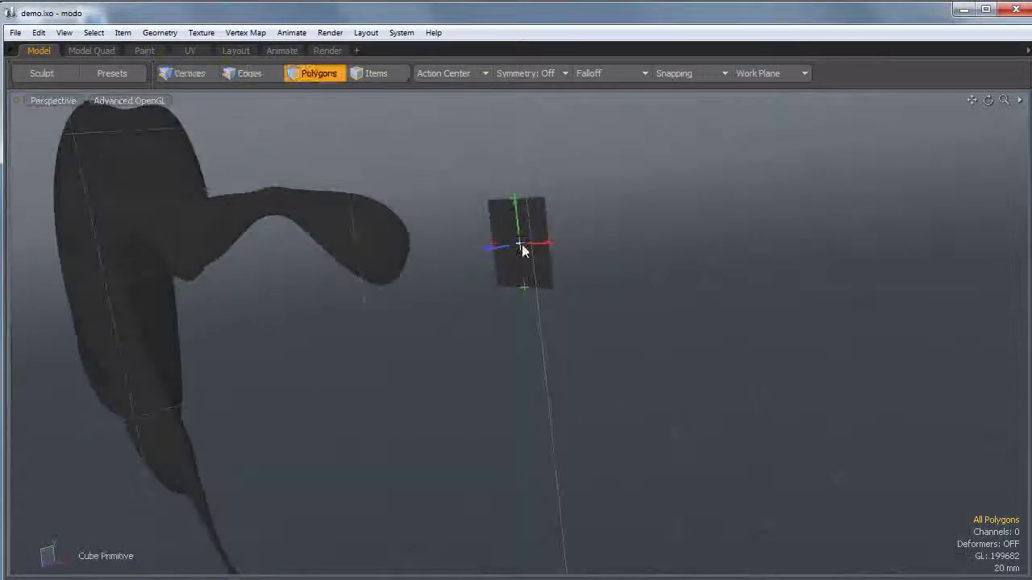
left_click_drag(521, 245, 475, 250)
left_click_drag(613, 302, 583, 265, "alt")
left_click_drag(496, 287, 561, 283, "alt+shift")
key("space")
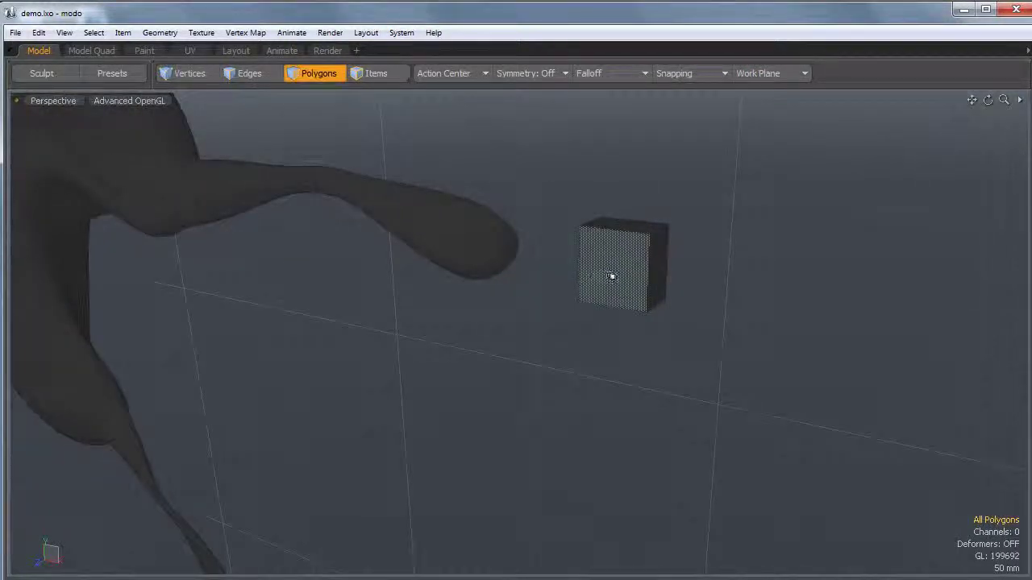
- Select the whole cube, subdivide it and turn it into a smooth subdivision-surface ball
double_click(615, 270)
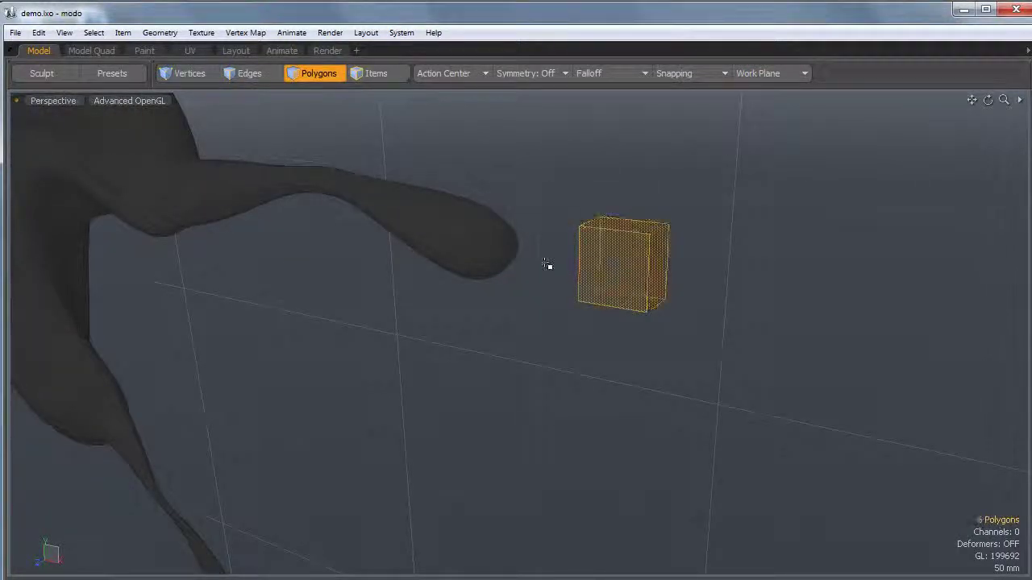
key("shift+d")
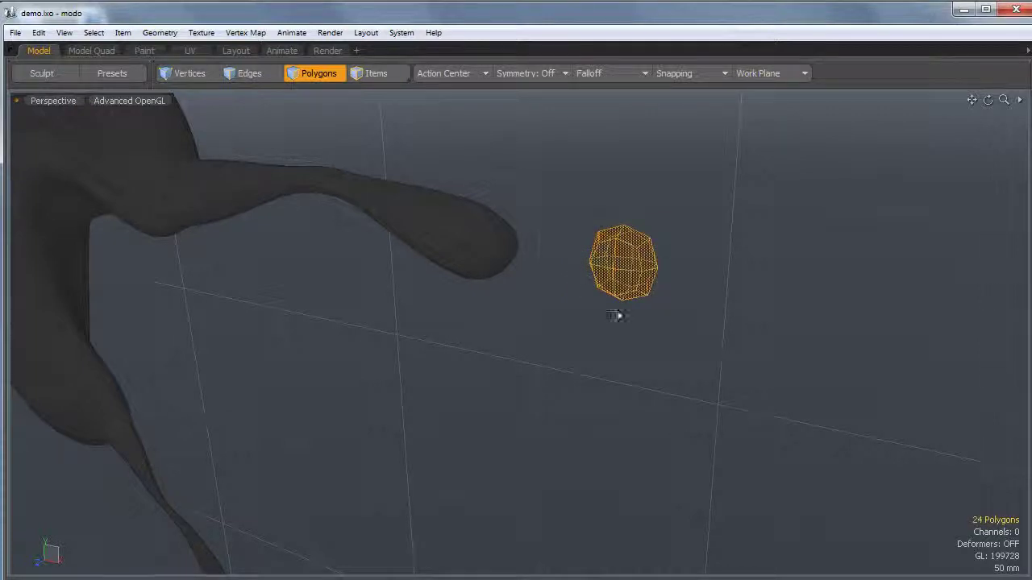
key("Tab")
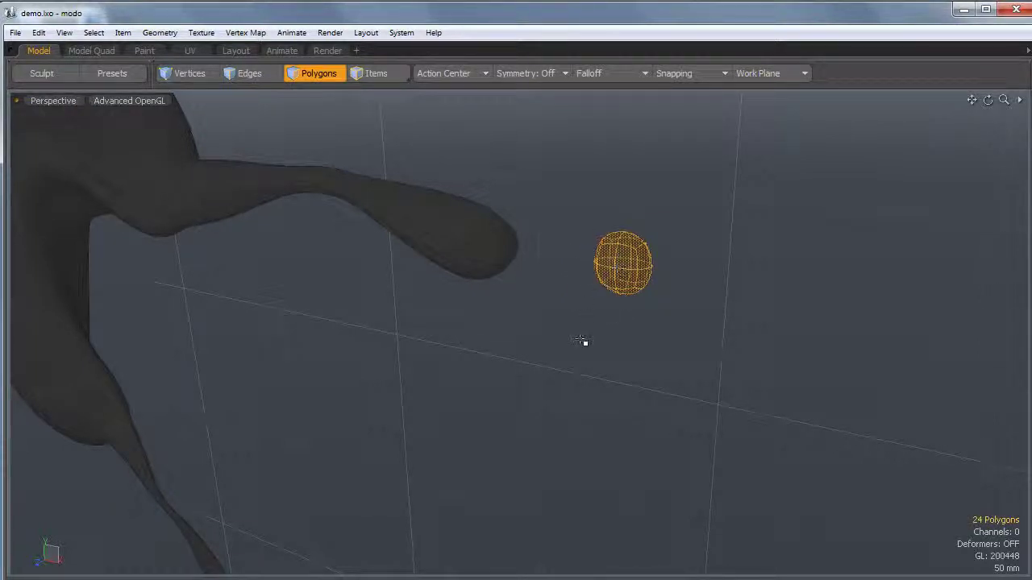
left_click(581, 340)
- In the front view, stretch the ball horizontally into a droplet and move it farther from the upper tendril's tip
left_click_drag(525, 366, 562, 320, "alt")
key("ctrl+space")
left_click(604, 342)
scroll(659, 292, "down", 2)
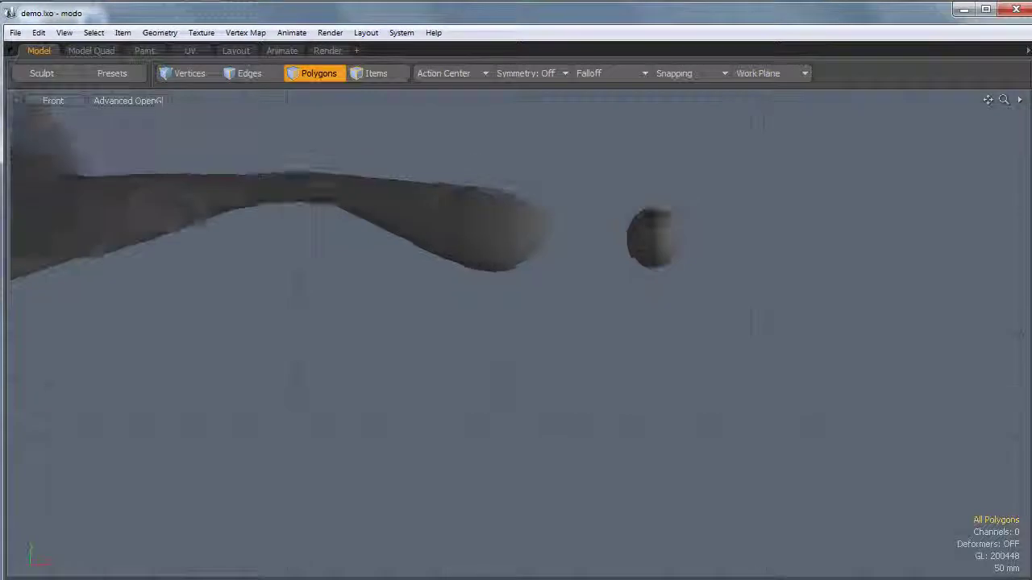
left_click(657, 262)
key("y")
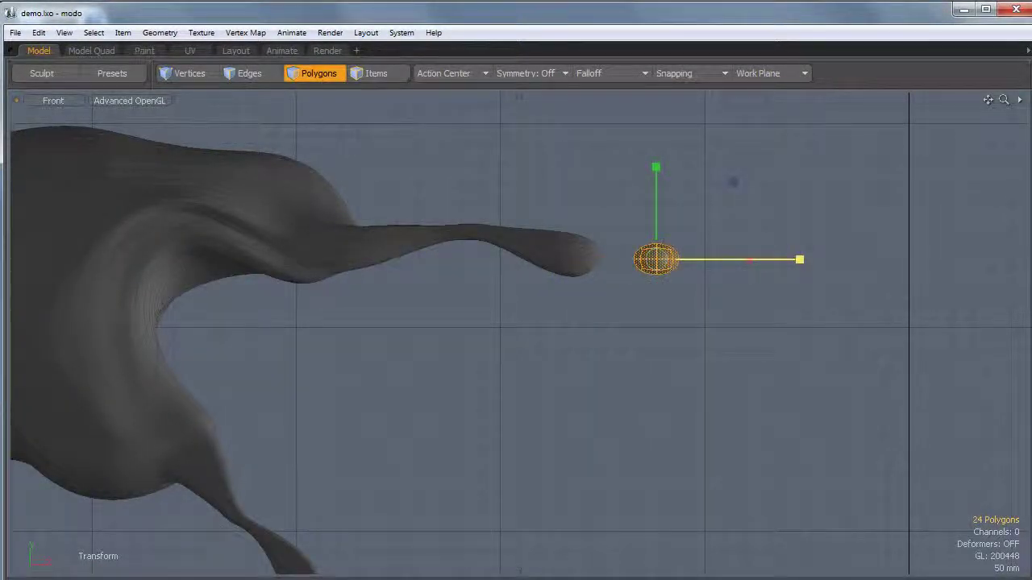
left_click_drag(736, 186, 765, 209)
- Paste a copy of the droplet and place it just below the lower tendril's tip
key("ctrl+c")
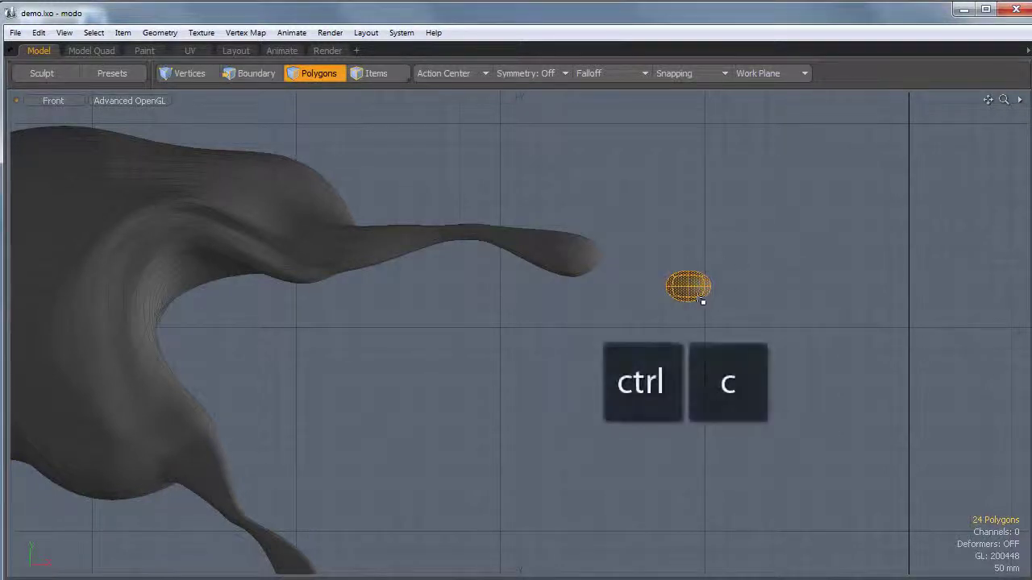
key("ctrl+v")
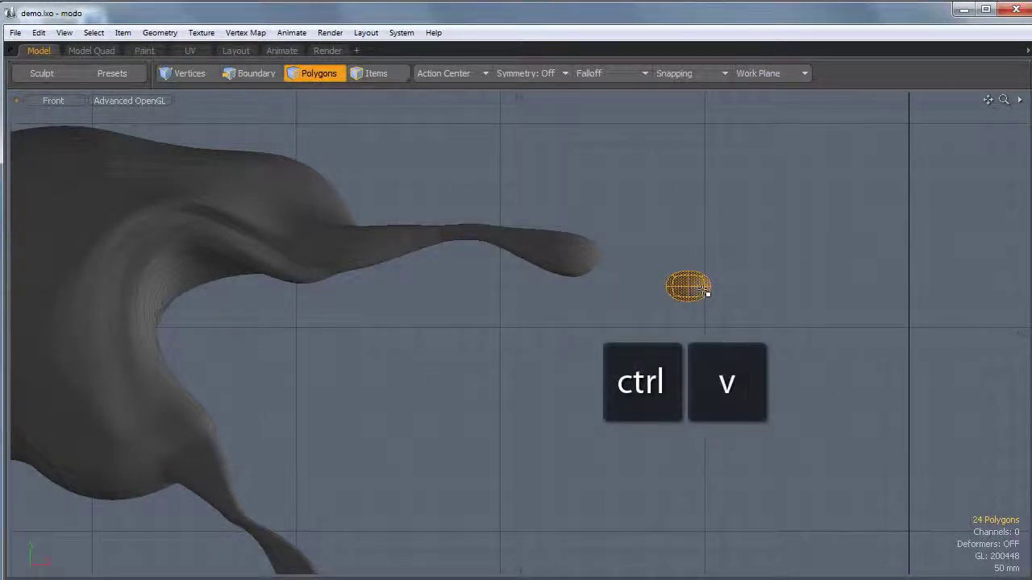
key("w")
left_click_drag(762, 217, 632, 401)
scroll(669, 391, "down", 3)
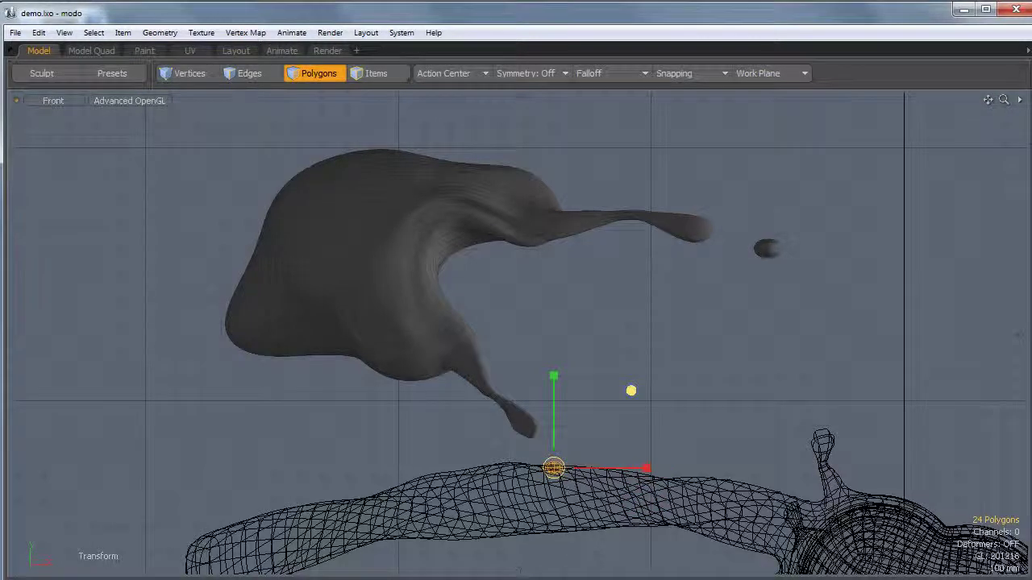
- Scatter two more droplet copies beyond the upper tendril, one higher and one lower, and widen the last one horizontally
key("q")
key("w")
left_click_drag(631, 396, 666, 294)
left_click_drag(816, 336, 925, 127)
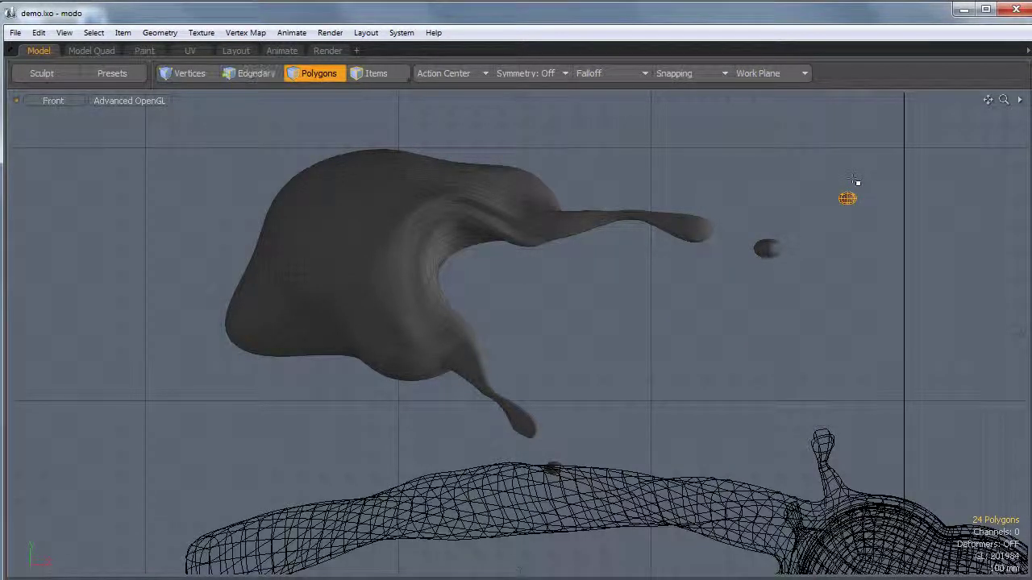
left_click_drag(925, 126, 955, 260)
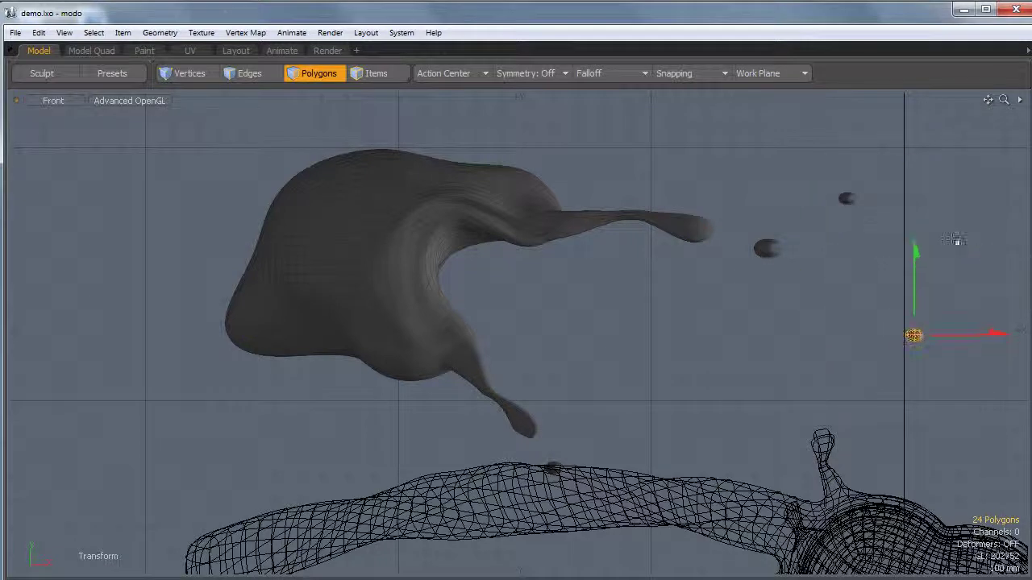
scroll(856, 249, "down", 2)
left_click_drag(883, 270, 781, 249, "alt")
key("y")
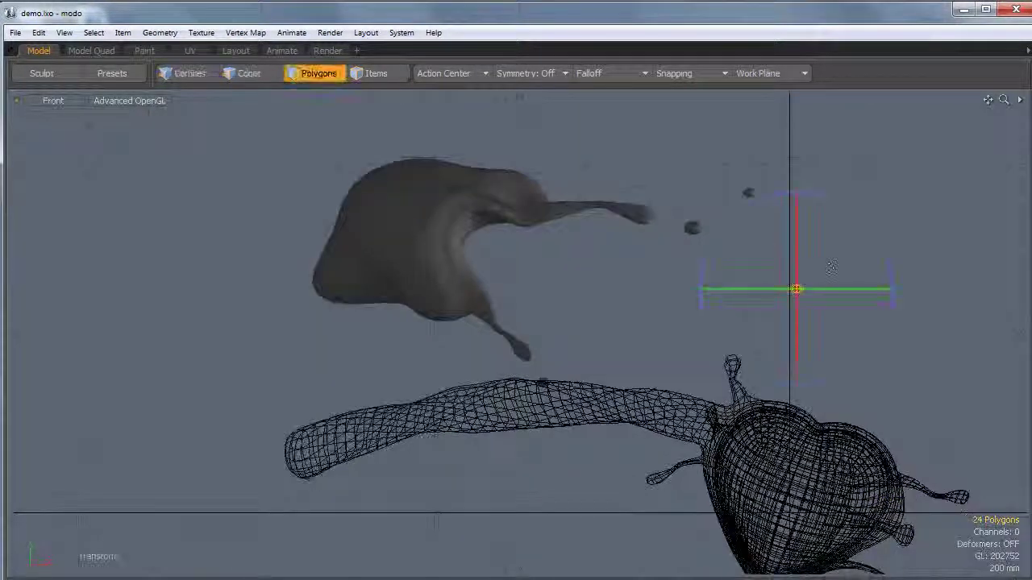
key("space")
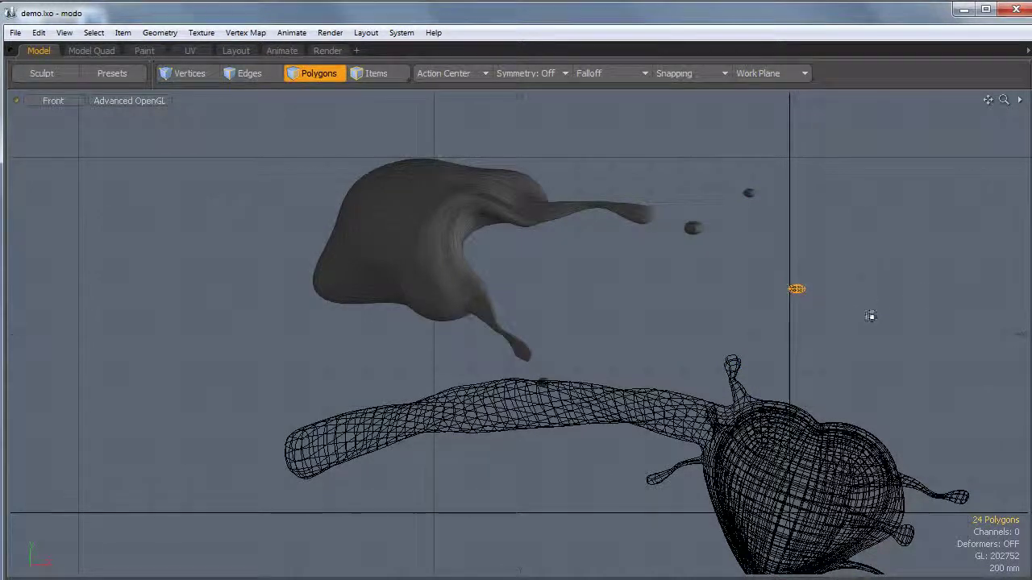
- Select the organic shape with its droplets, paste a copy and move it to the lower right of the heart
scroll(830, 330, "down", 2)
left_click_drag(798, 340, 599, 277, "alt")
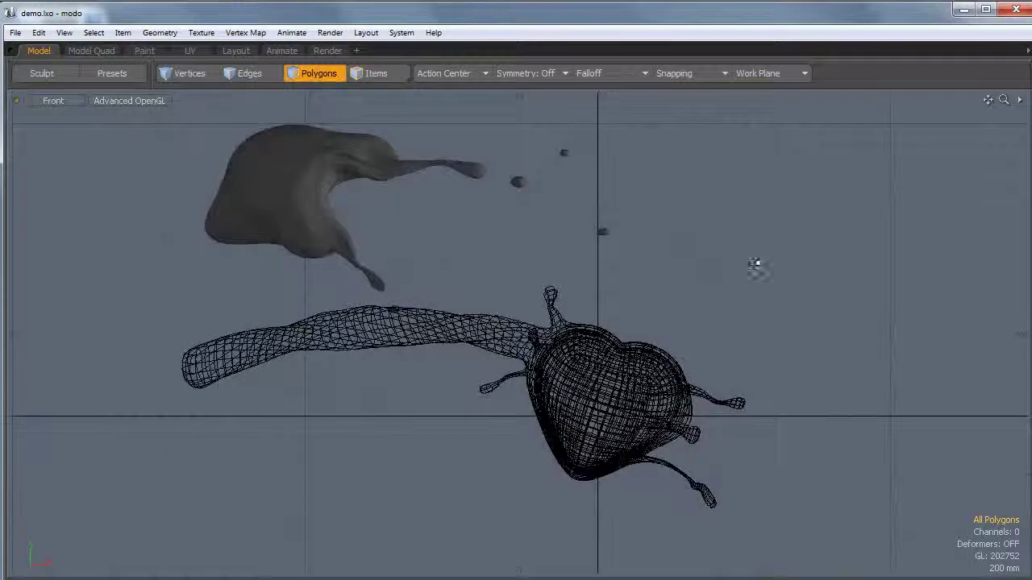
mouse_move(482, 129)
right_mouse_down()
mouse_move(115, 428)
mouse_move(602, 401)
right_mouse_up()
key("ctrl+c")
key("ctrl+v")
key("w")
left_click_drag(485, 141, 487, 140)
left_click_drag(409, 217, 786, 481)
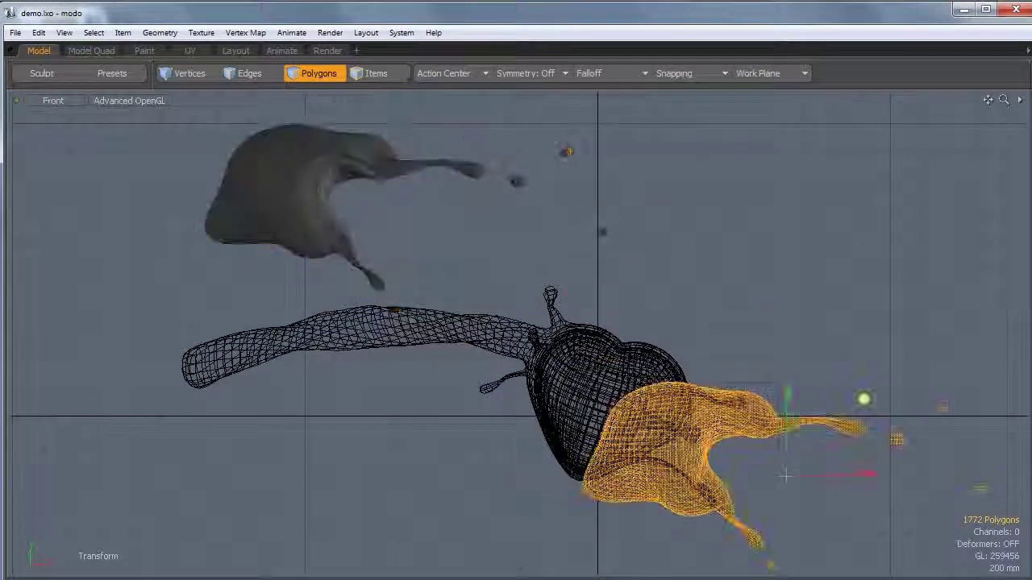
- Rotate the copied shape and droplets so their tendrils face the heart, and clear the selection
left_click_drag(821, 391, 758, 571)
left_click_drag(873, 408, 832, 362, "alt")
key("w")
key("space")
left_click(830, 255)
- Select the original shape with its droplets, scale the group down and reposition it above the artery
scroll(829, 255, "down", 2)
left_click_drag(829, 255, 903, 318, "alt+shift")
scroll(740, 345, "up", 2)
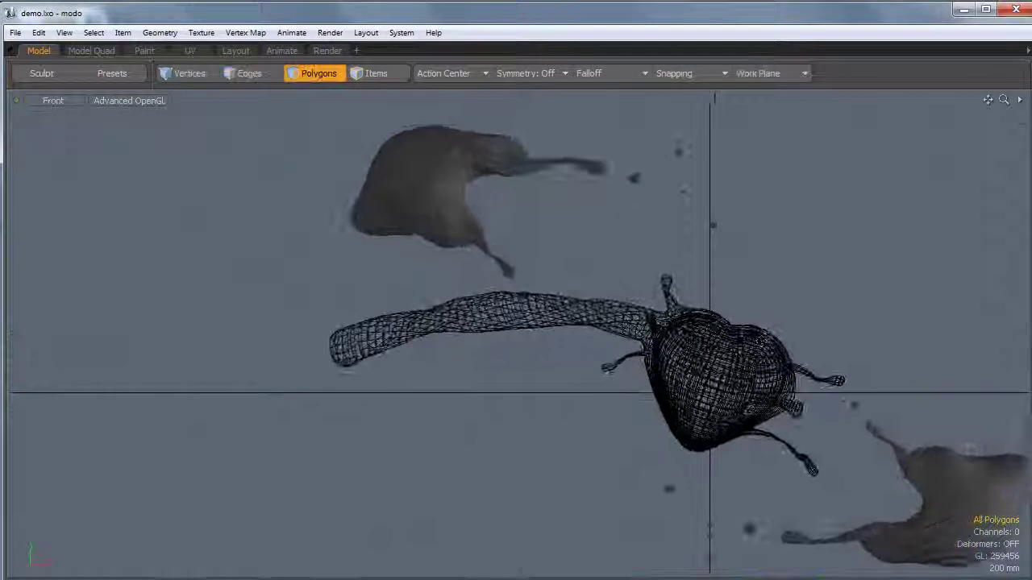
left_click_drag(726, 346, 767, 330, "alt+shift")
left_click_drag(599, 211, 594, 328, "alt+shift")
mouse_move(600, 160)
right_mouse_down()
mouse_move(403, 456)
mouse_move(387, 456)
right_mouse_up()
key("y")
mouse_move(534, 290)
left_mouse_down()
mouse_move(541, 282)
mouse_move(504, 283)
mouse_move(546, 283)
left_mouse_up()
left_click_drag(623, 207, 602, 233)
key("r")
left_click_drag(532, 291, 525, 291)
left_click_drag(587, 237, 560, 250)
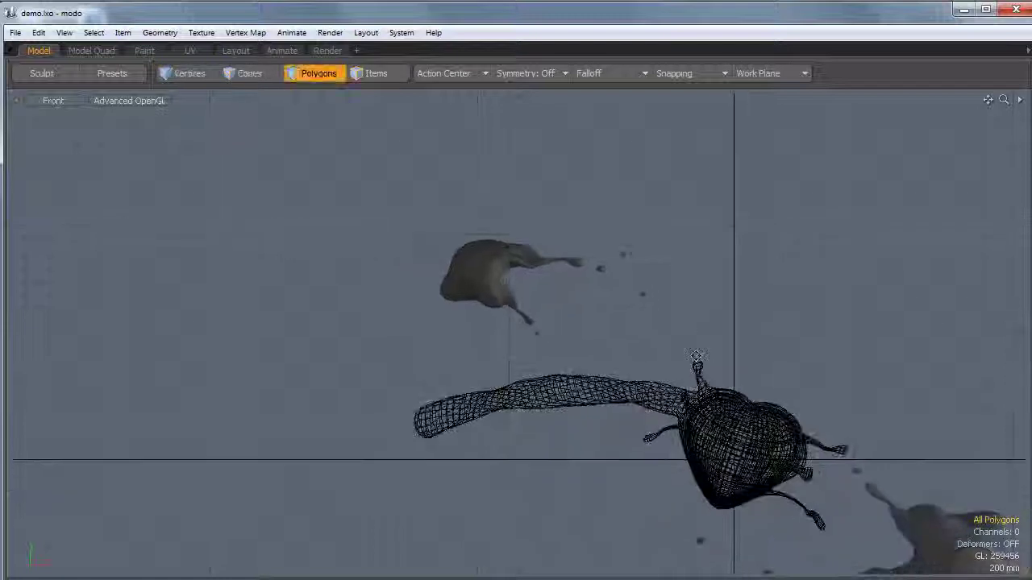
left_click_drag(697, 355, 599, 349, "alt+shift")
scroll(645, 287, "up", 3)
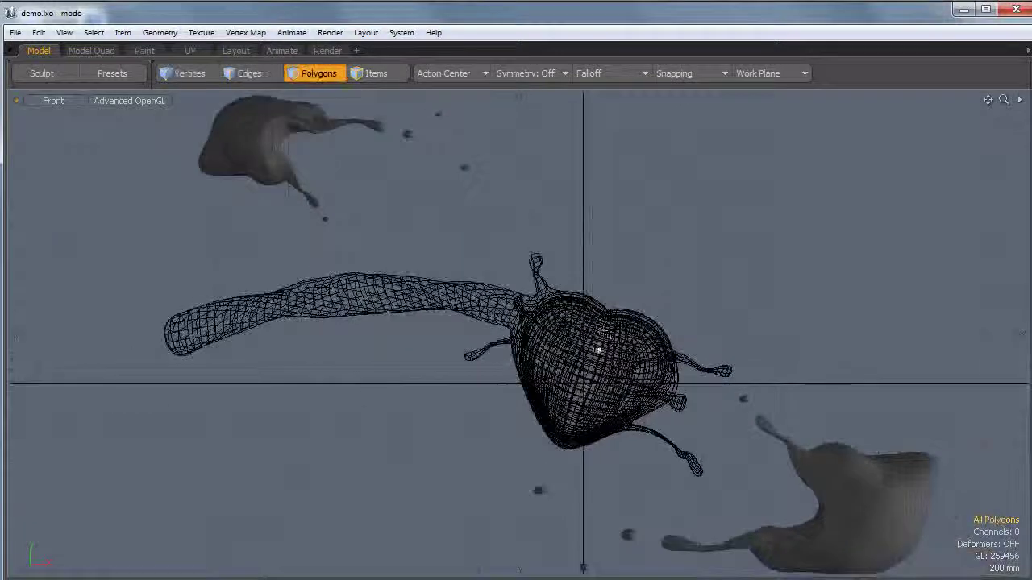